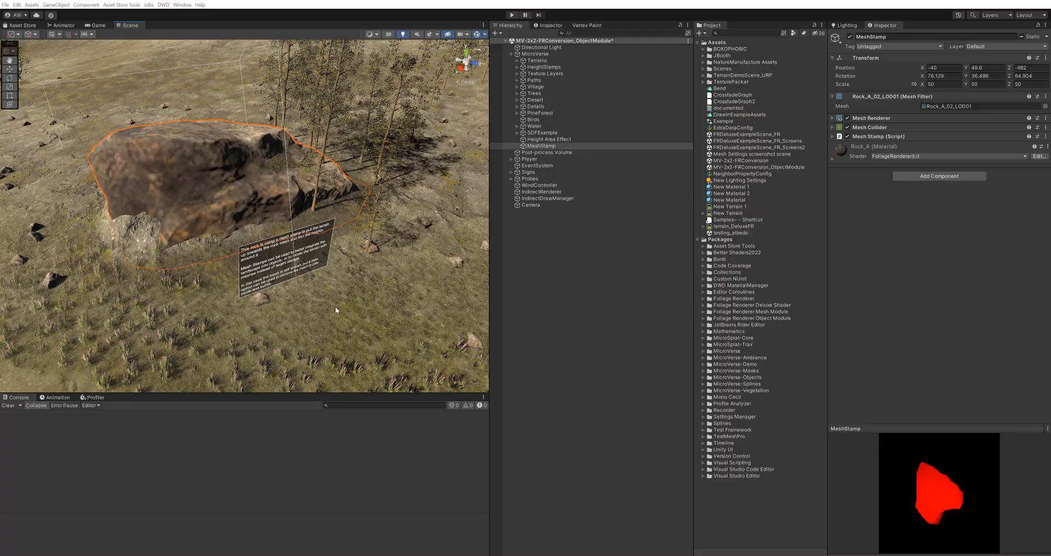
# Step: Examine the MeshStamp rock and the terrain around it from several angles in the scene
pyautogui.scroll(-5, 383, 262)
pyautogui.keyDown('alt'); pyautogui.moveTo(382, 264); pyautogui.dragTo(290, 306); pyautogui.keyUp('alt')
pyautogui.scroll(6, 297, 264)
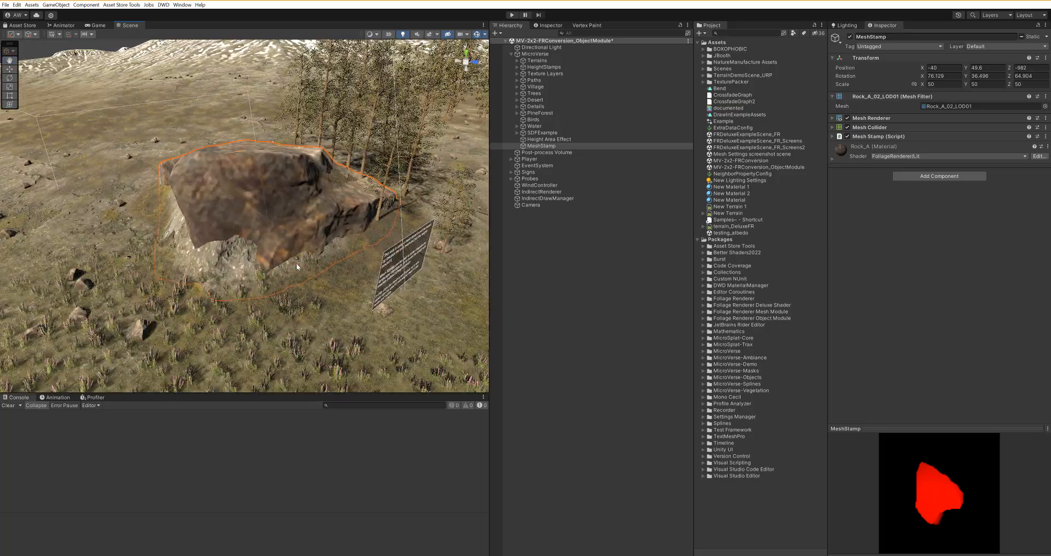
pyautogui.moveTo(297, 276); pyautogui.dragTo(319, 298, button='middle')
pyautogui.keyDown('alt'); pyautogui.moveTo(319, 298); pyautogui.dragTo(303, 201); pyautogui.keyUp('alt')
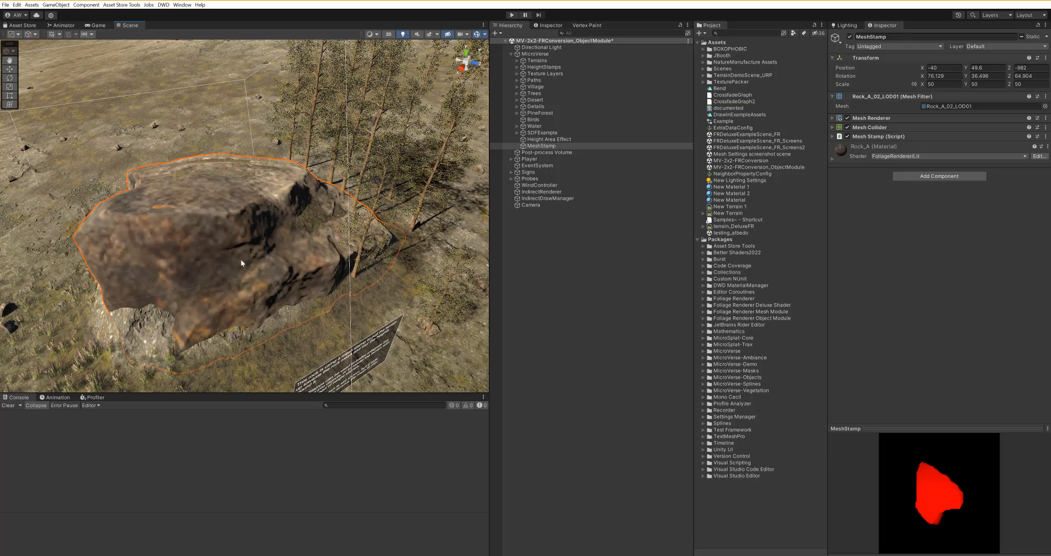
pyautogui.keyDown('alt'); pyautogui.moveTo(239, 211); pyautogui.dragTo(153, 220); pyautogui.keyUp('alt')
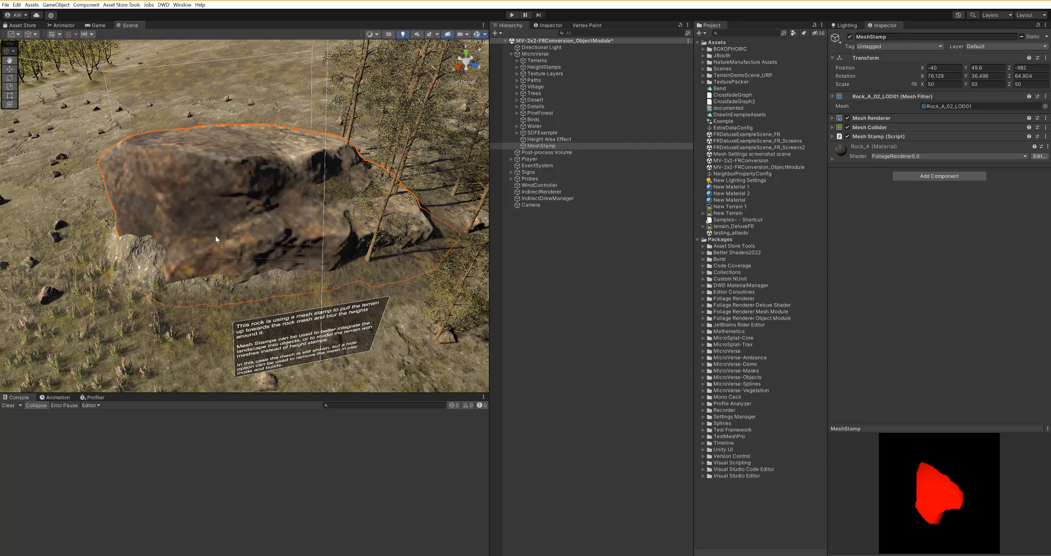
pyautogui.moveTo(236, 244)
pyautogui.keyDown('alt'); pyautogui.mouseDown()
pyautogui.moveTo(237, 235)
pyautogui.moveTo(267, 241)
pyautogui.moveTo(251, 248)
pyautogui.mouseUp(); pyautogui.keyUp('alt')
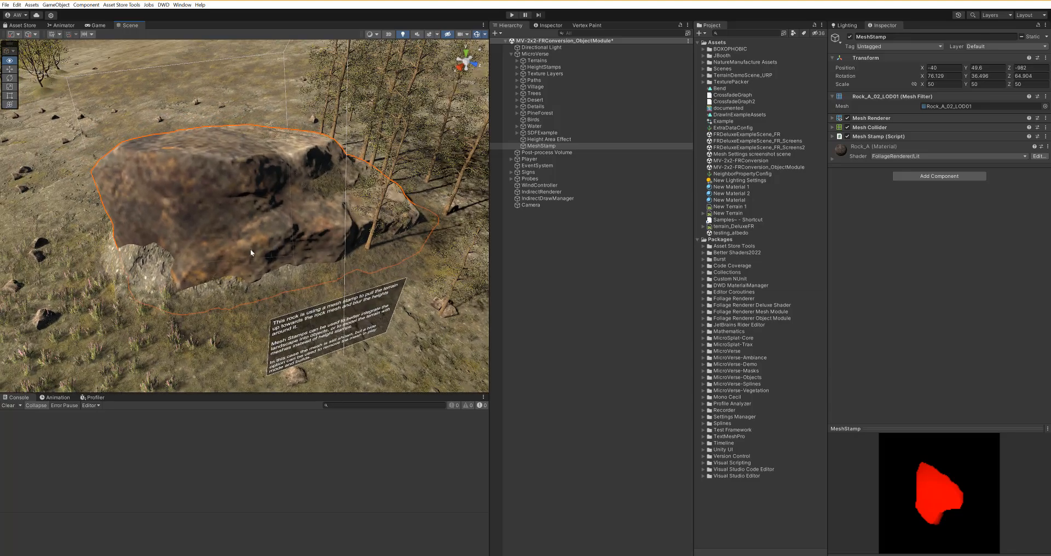
pyautogui.moveTo(251, 248); pyautogui.dragTo(318, 251, button='middle')
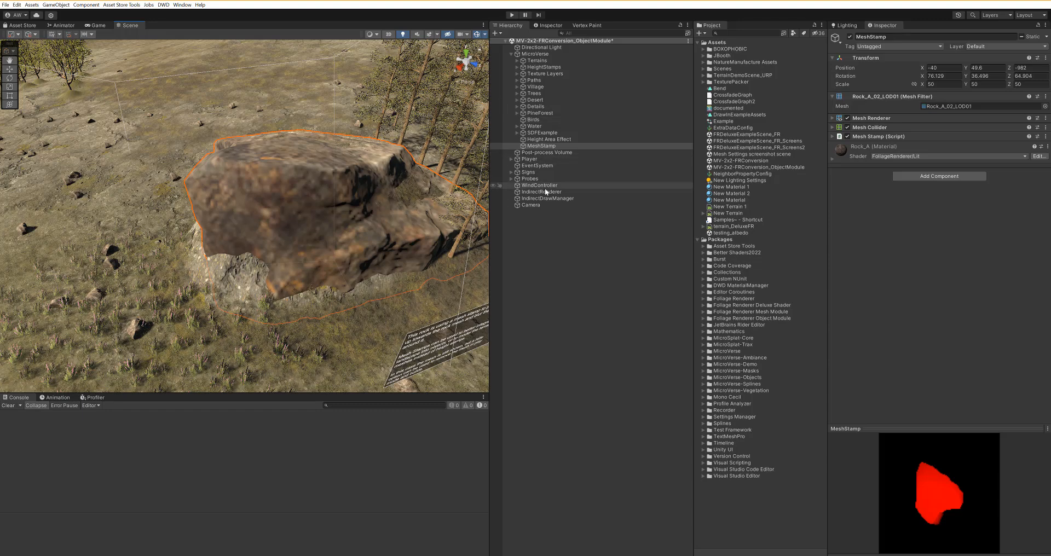
# Step: Look over the IndirectDrawManager's settings and the available object creation commands, leaving nothing selected
pyautogui.click(563, 199)
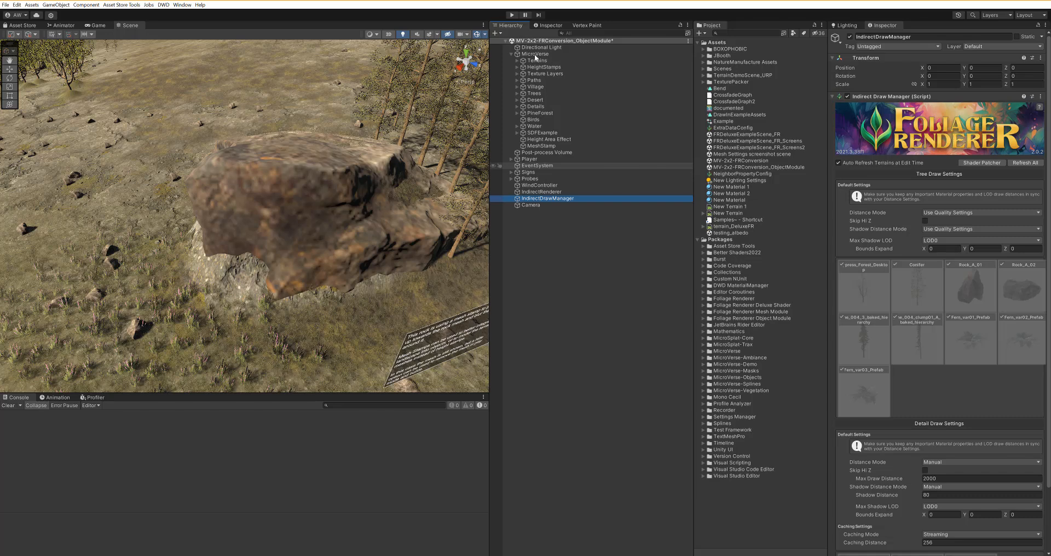
pyautogui.click(497, 33)
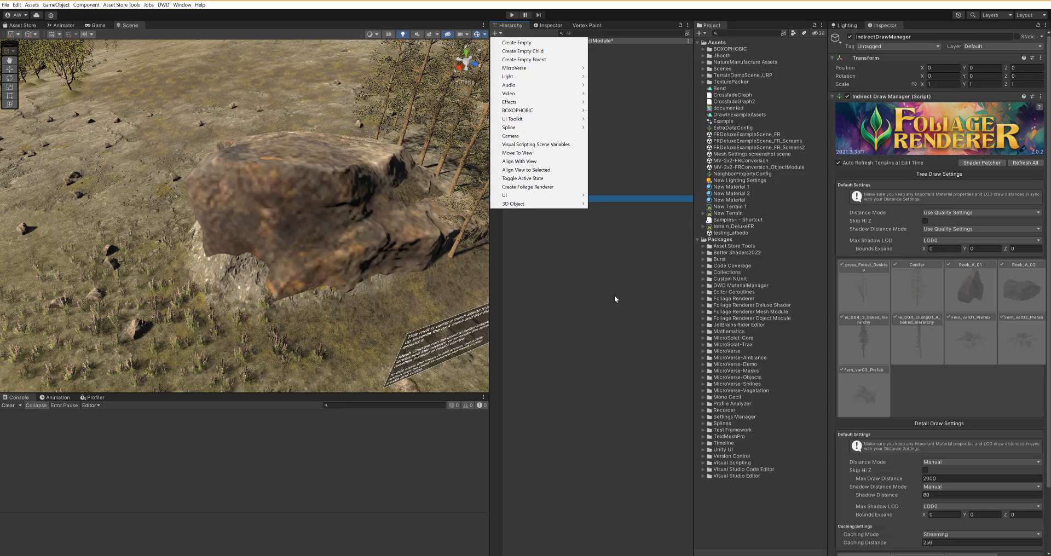
pyautogui.click(599, 286)
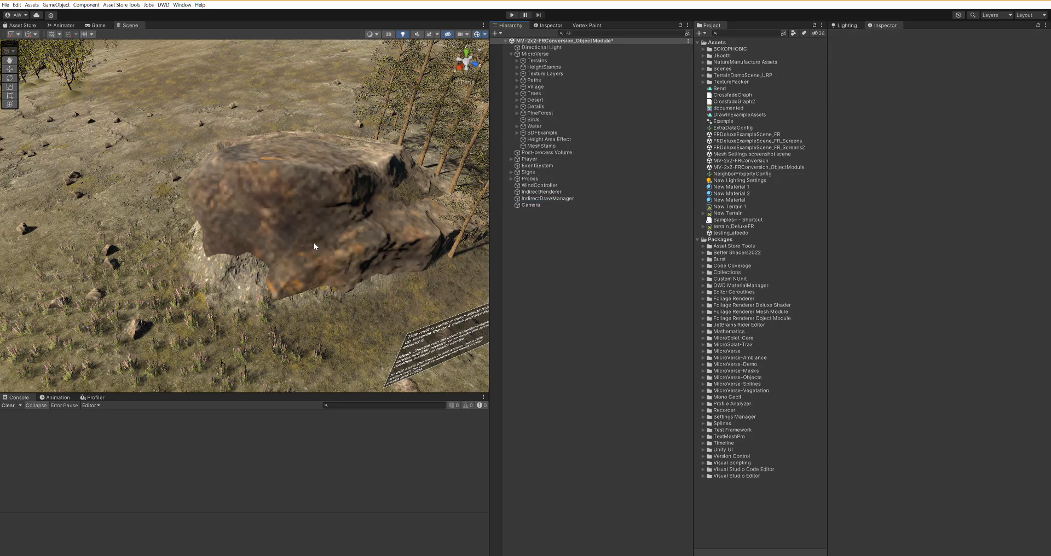
# Step: Add a Foliage Renderer Mesh Tree Provider component to the MeshStamp rock
pyautogui.moveTo(321, 271); pyautogui.dragTo(313, 248, button='right')
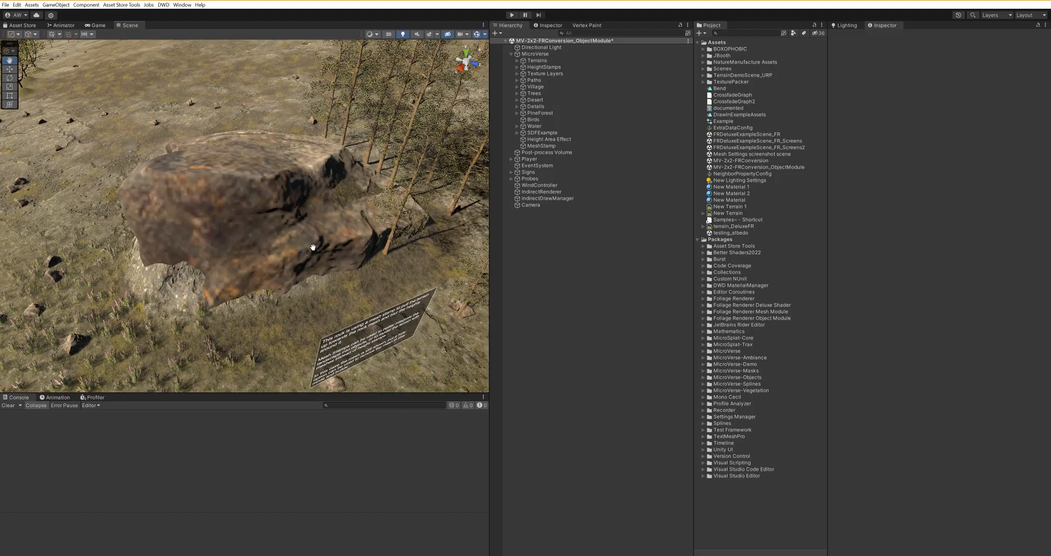
pyautogui.scroll(5, 312, 247)
pyautogui.click(304, 188)
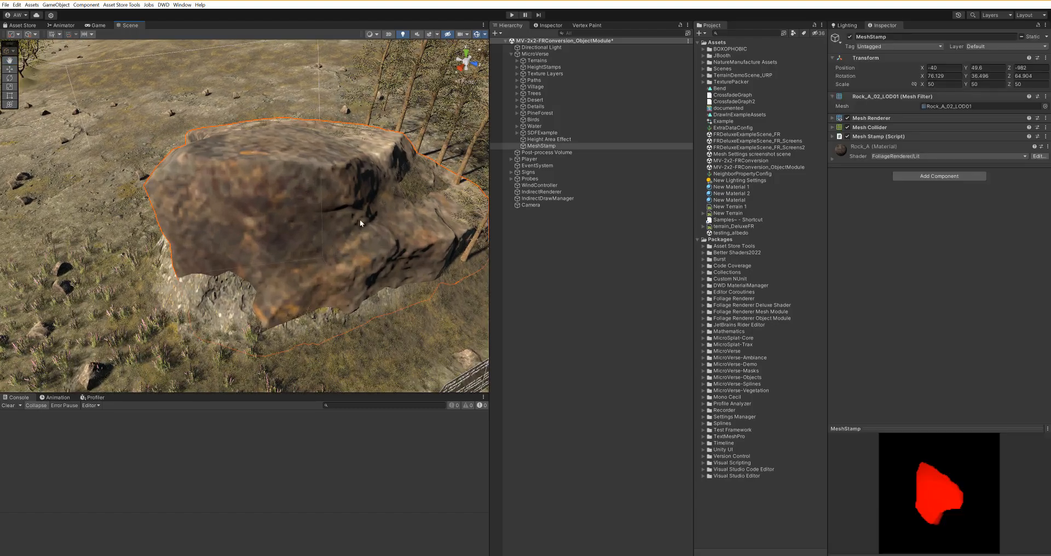
pyautogui.moveTo(398, 250); pyautogui.dragTo(347, 256, button='middle')
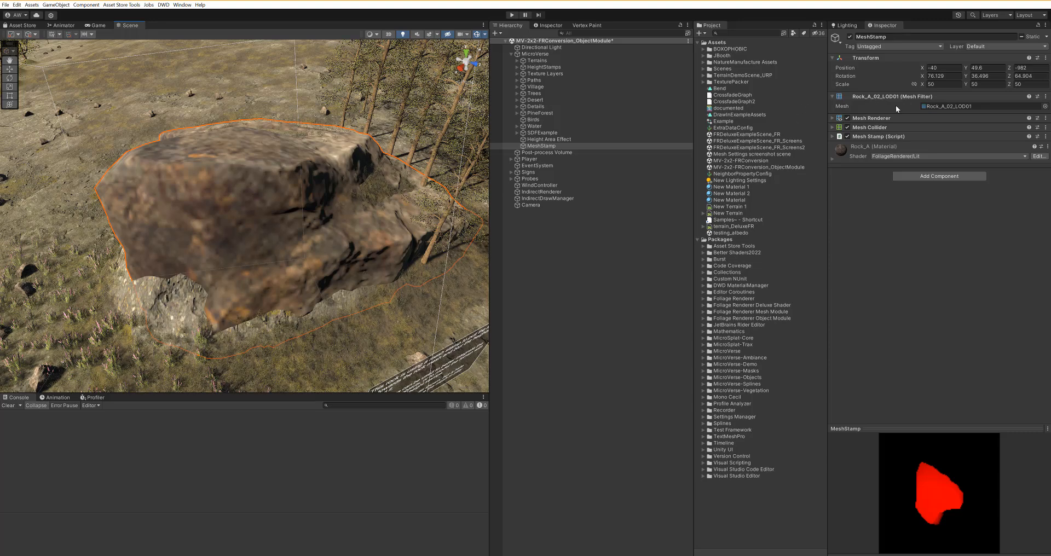
pyautogui.click(934, 179)
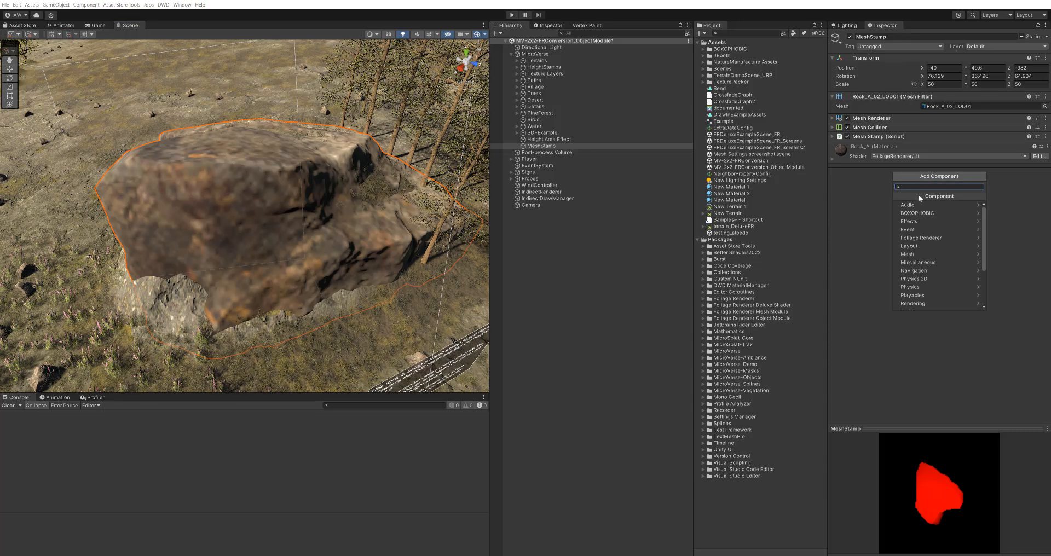
pyautogui.scroll(-3, 947, 255)
pyautogui.scroll(3, 947, 255)
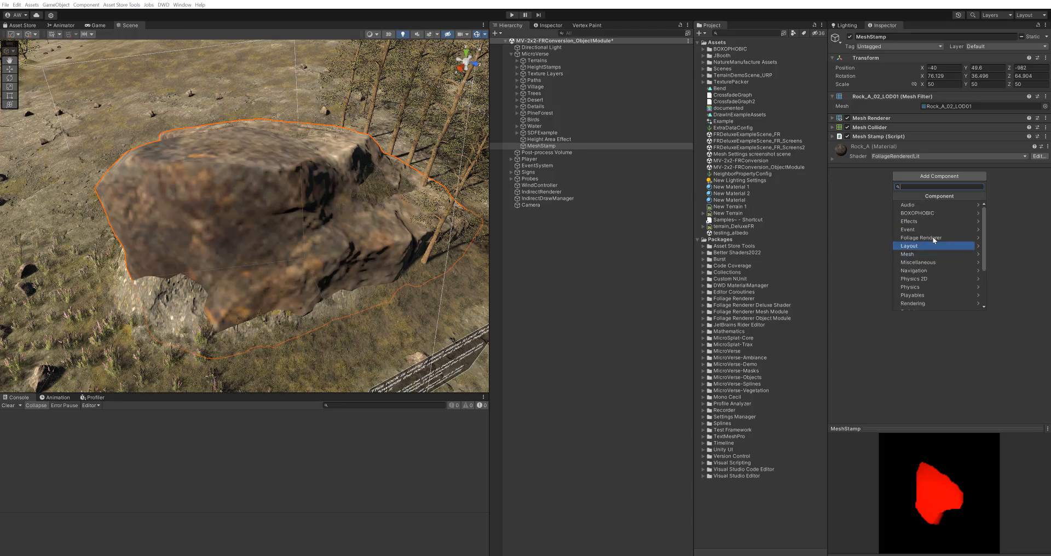
pyautogui.click(923, 237)
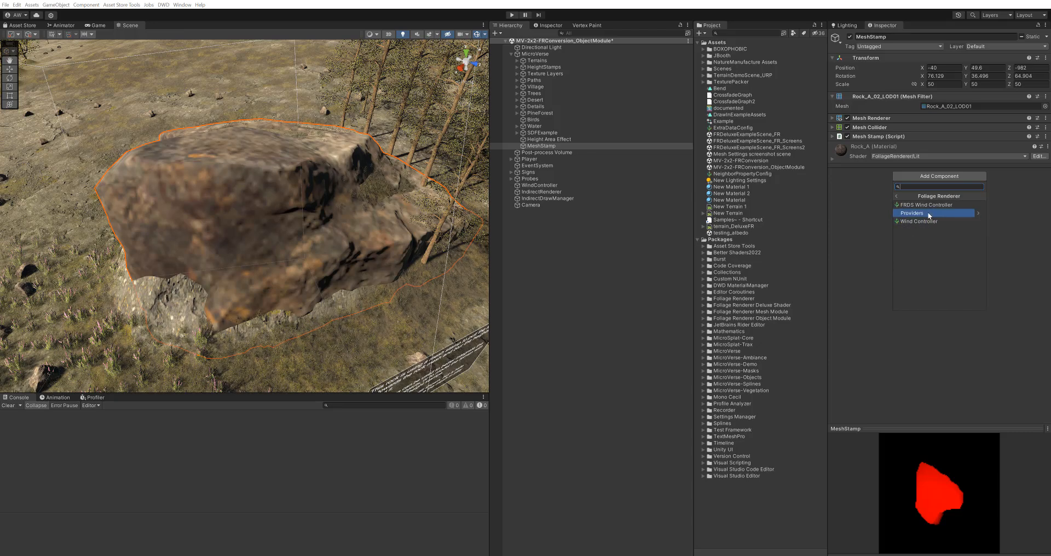
pyautogui.click(927, 212)
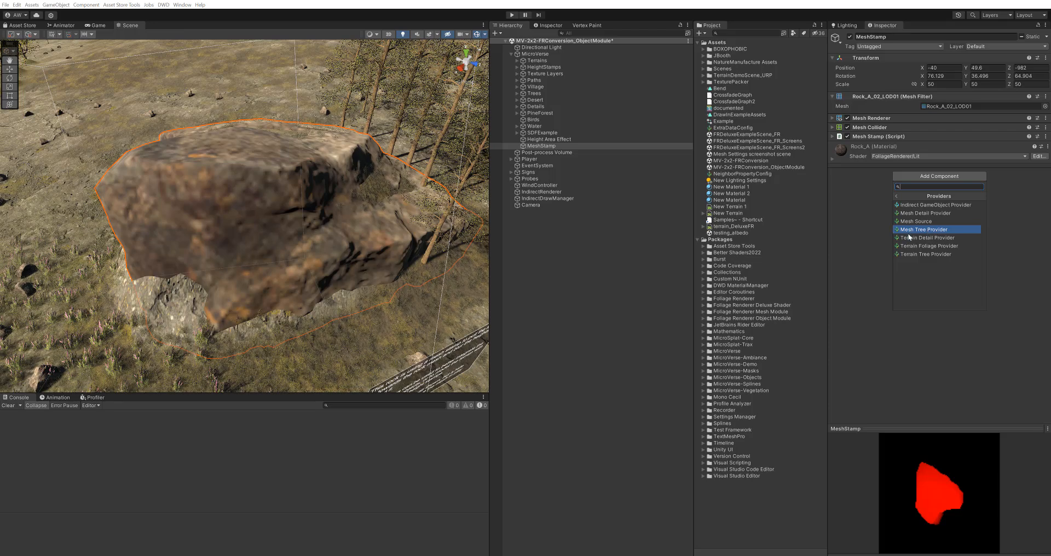
pyautogui.click(937, 230)
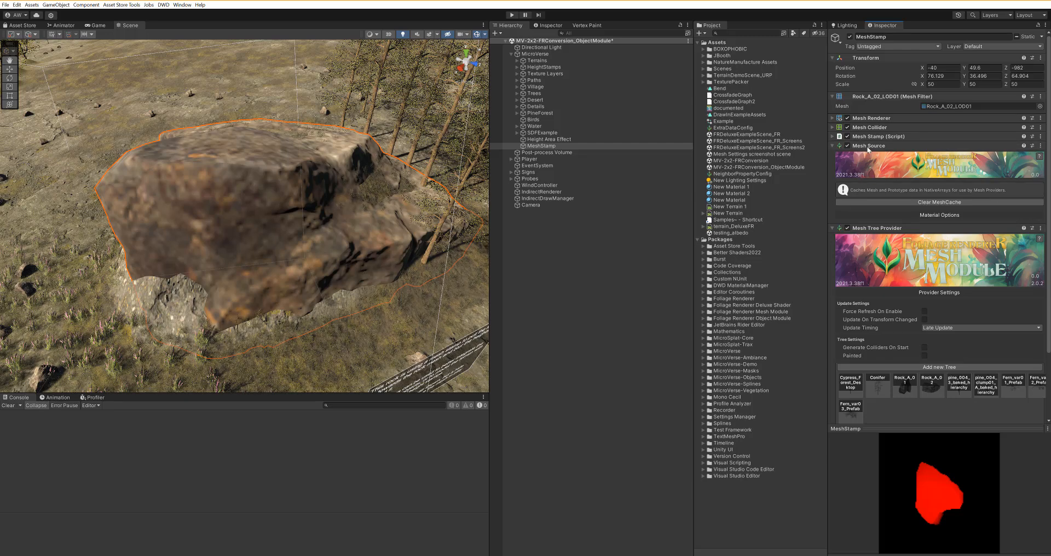
# Step: Check the Material Options of the Mesh Source component, and collapse the component
pyautogui.click(918, 218)
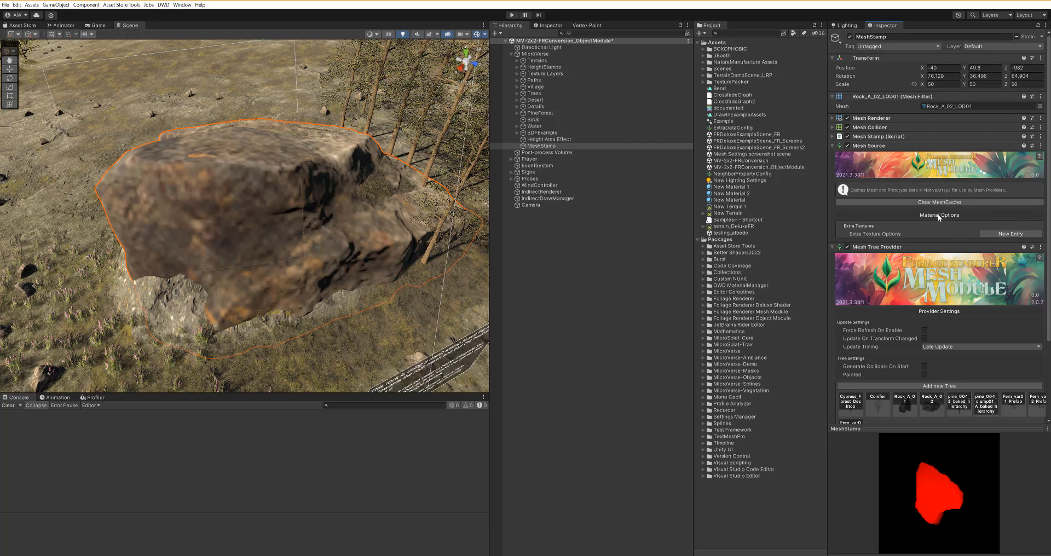
pyautogui.click(940, 215)
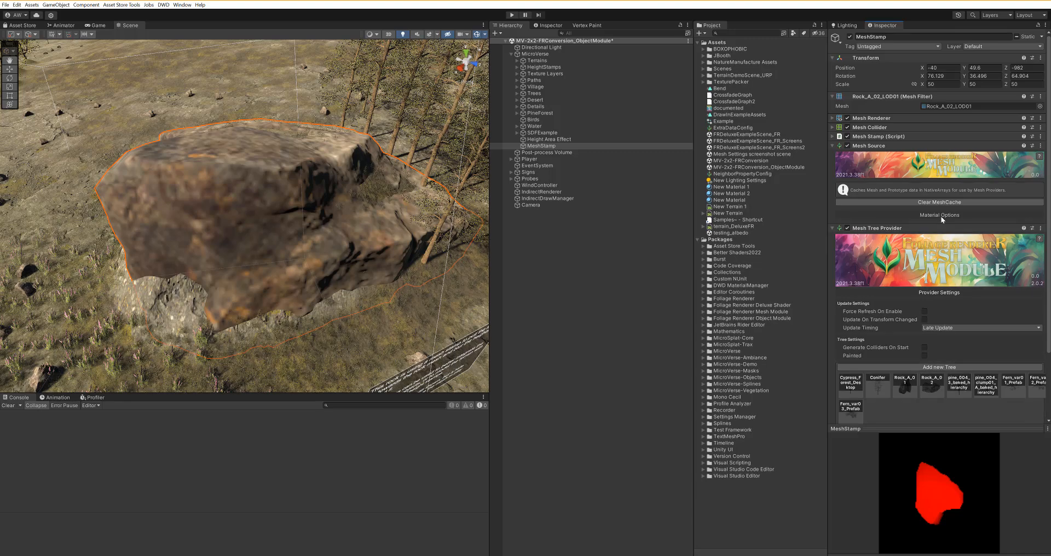
pyautogui.click(832, 146)
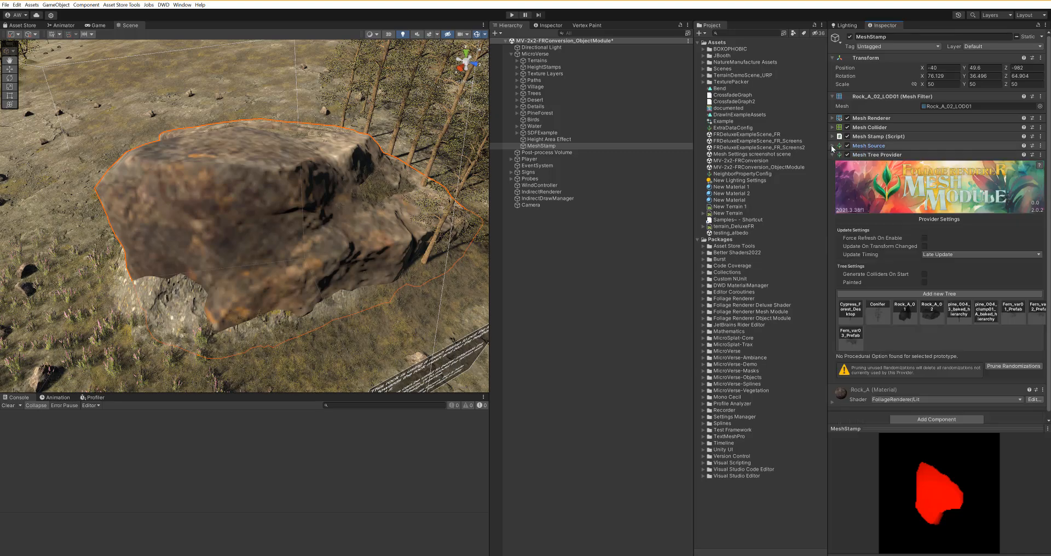
# Step: Activate the Conifer prototype in the Mesh Tree Provider to scatter conifers over the rock mesh
pyautogui.keyDown('alt'); pyautogui.moveTo(283, 237); pyautogui.dragTo(317, 232); pyautogui.keyUp('alt')
pyautogui.moveTo(317, 232); pyautogui.dragTo(347, 245, button='middle')
pyautogui.keyDown('alt'); pyautogui.moveTo(347, 245); pyautogui.dragTo(308, 294); pyautogui.keyUp('alt')
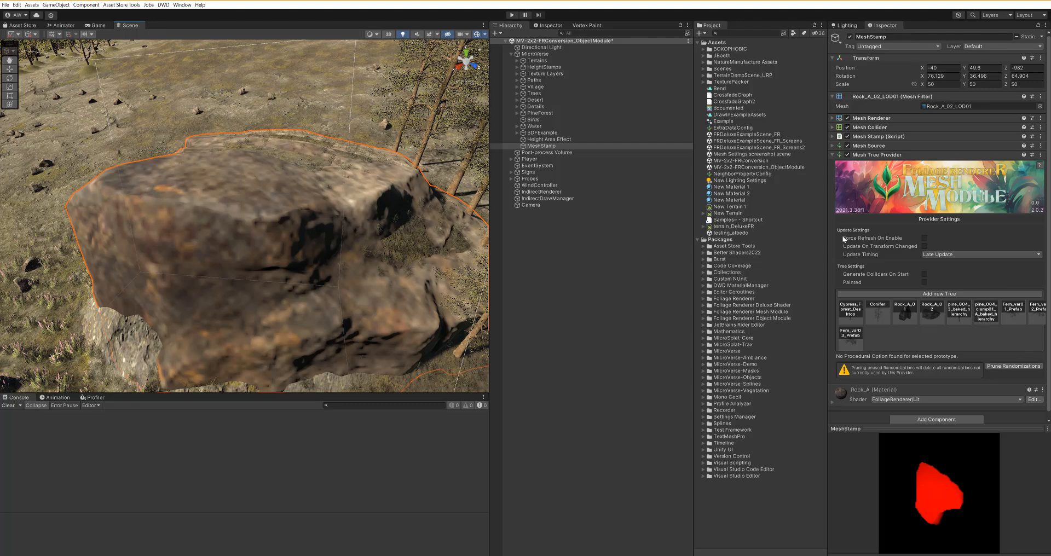
pyautogui.scroll(-1, 893, 301)
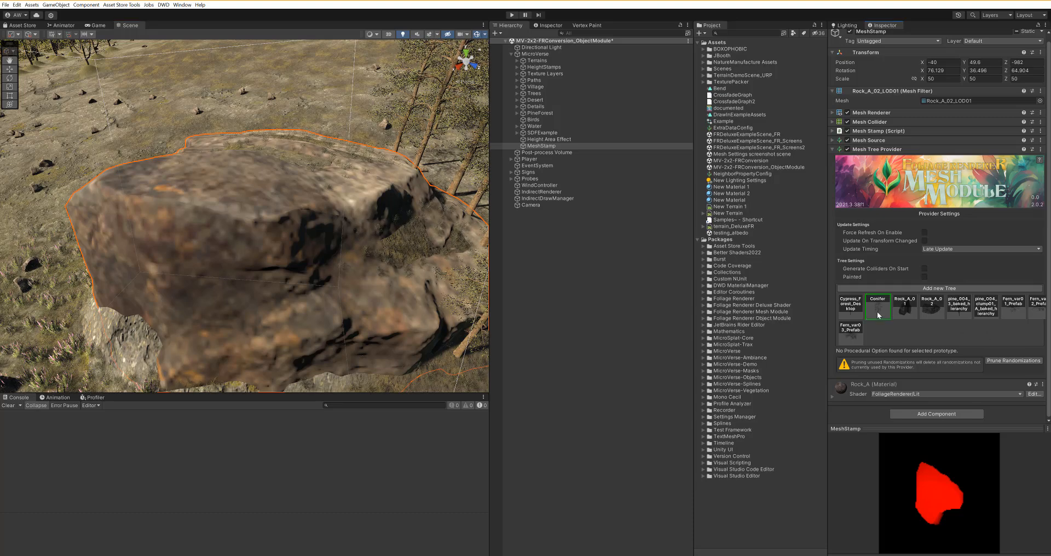
pyautogui.moveTo(413, 148); pyautogui.dragTo(248, 191, button='middle')
pyautogui.scroll(-8, 249, 191)
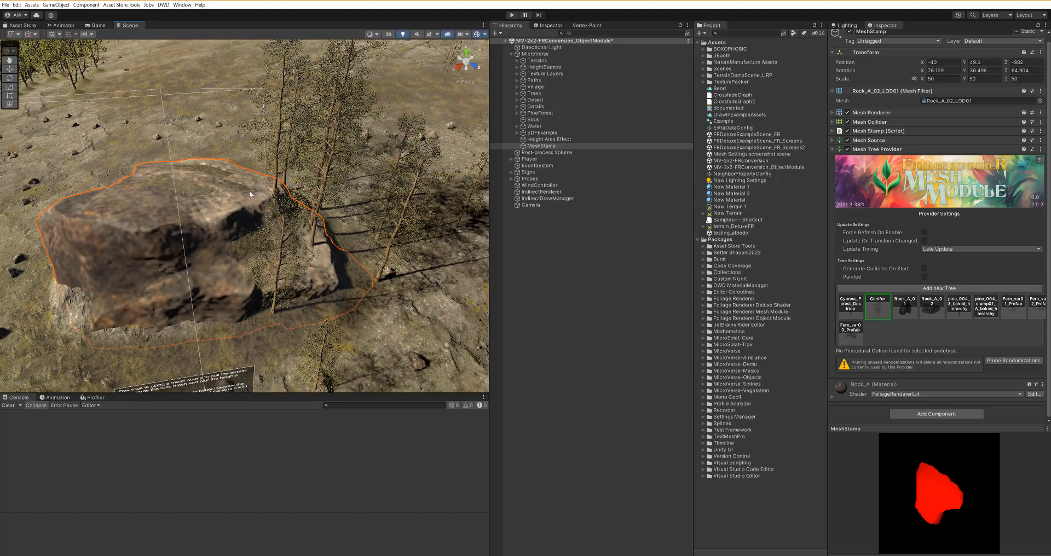
pyautogui.scroll(6, 343, 247)
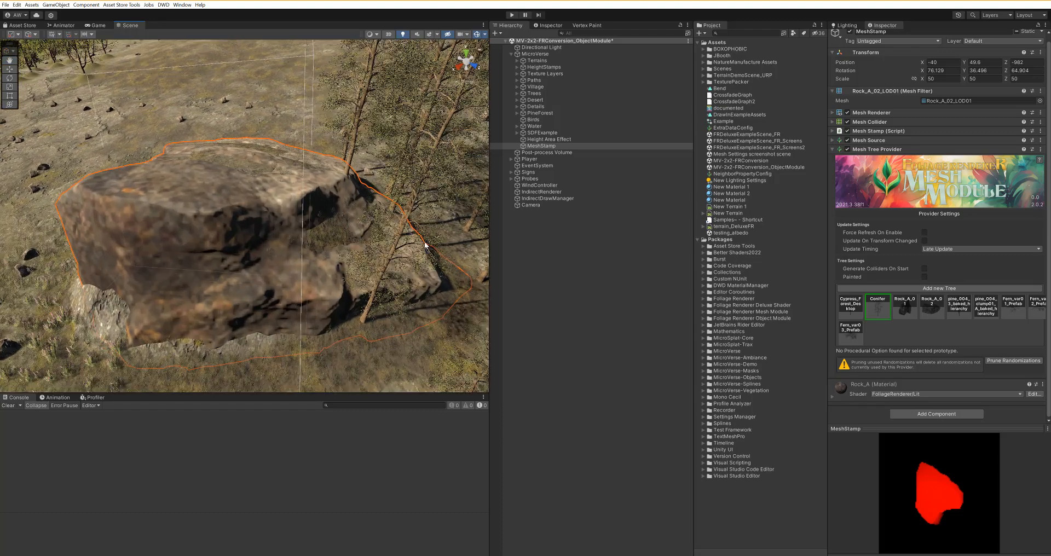
pyautogui.click(879, 302)
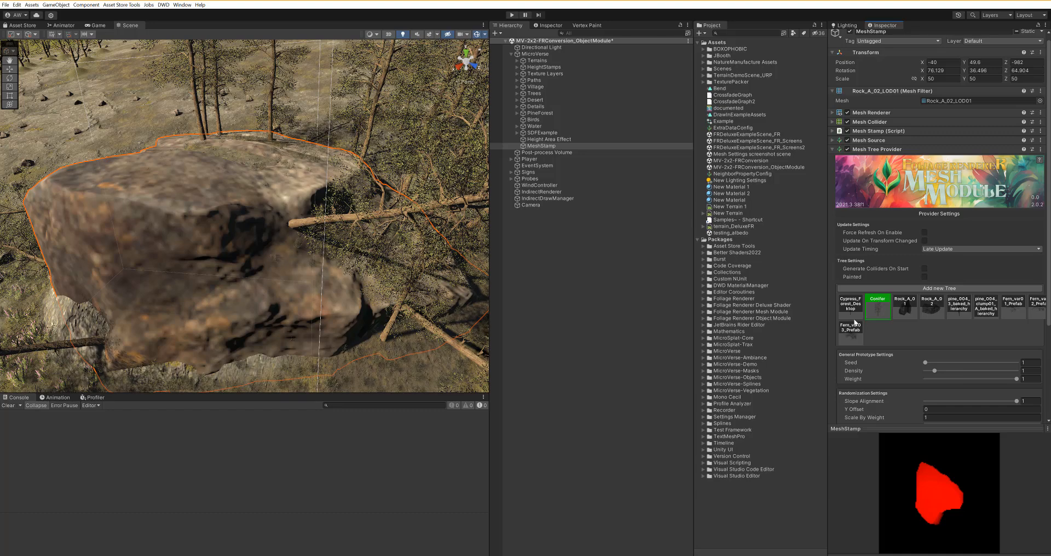
# Step: Try a higher Conifer density on the rock, and set the density to 1.6 and the weight to 0.993
pyautogui.scroll(-5, 346, 246)
pyautogui.scroll(-2, 346, 247)
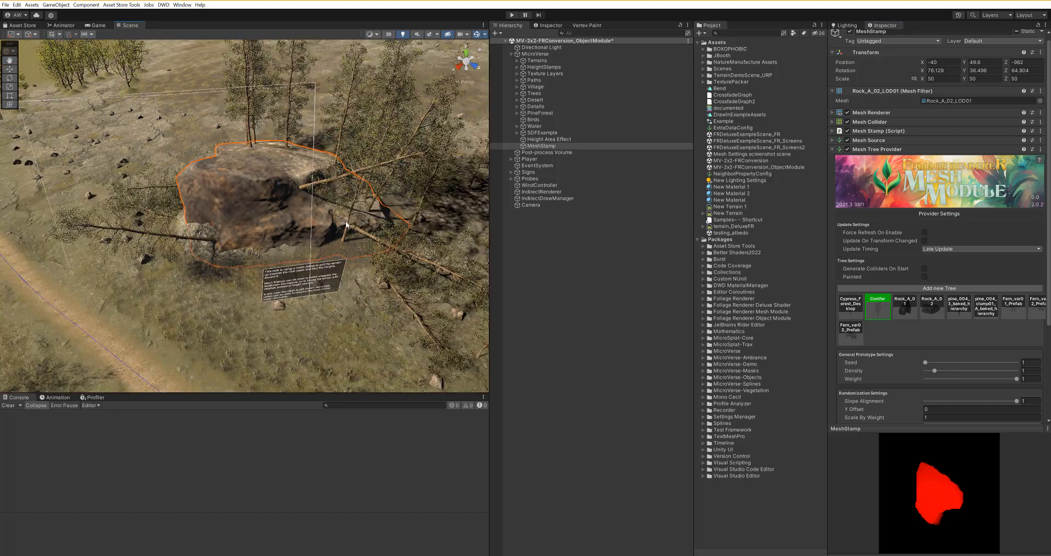
pyautogui.moveTo(346, 246); pyautogui.dragTo(366, 295, button='middle')
pyautogui.scroll(3, 400, 259)
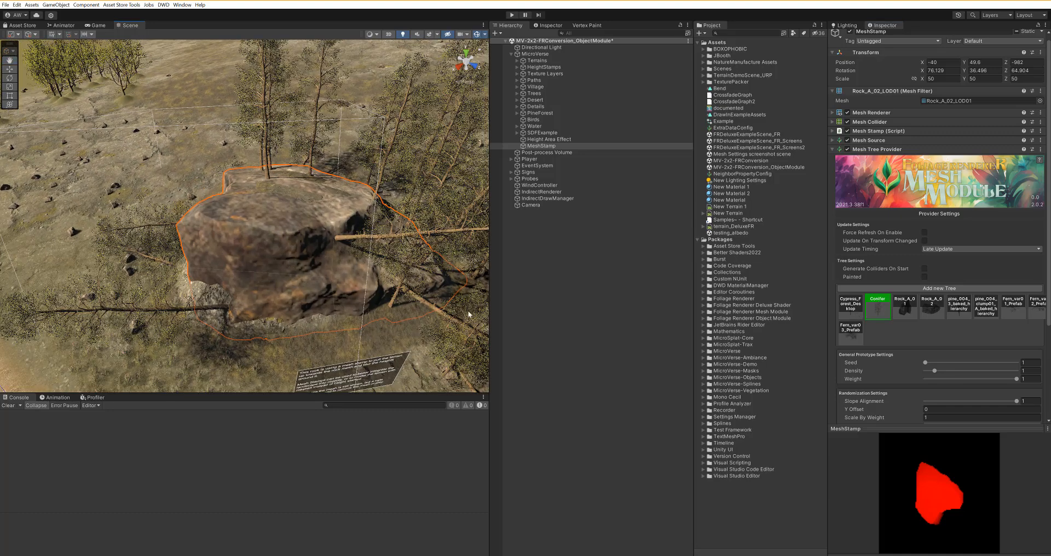
pyautogui.moveTo(935, 370); pyautogui.dragTo(963, 370)
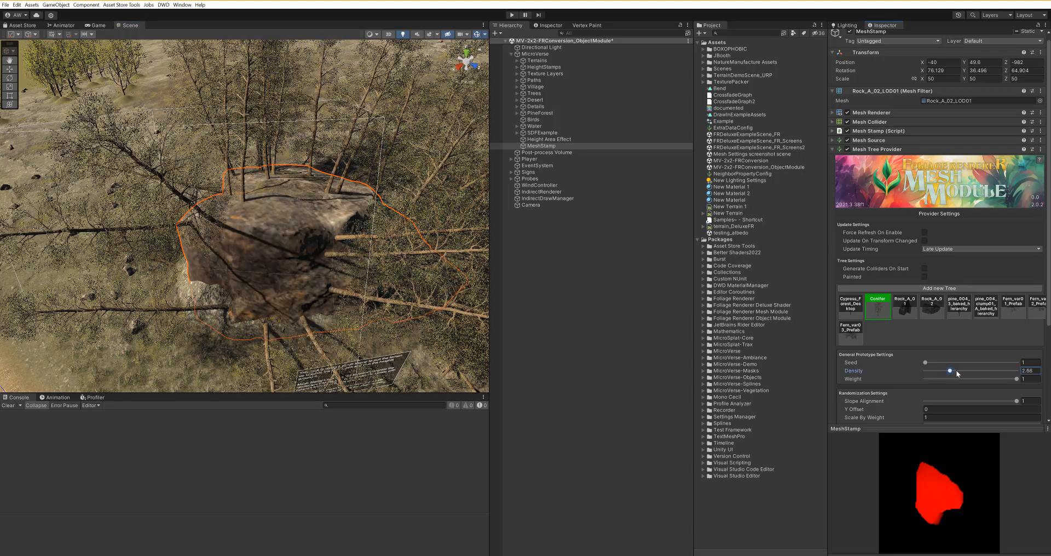
pyautogui.scroll(-2, 318, 278)
pyautogui.scroll(3, 317, 278)
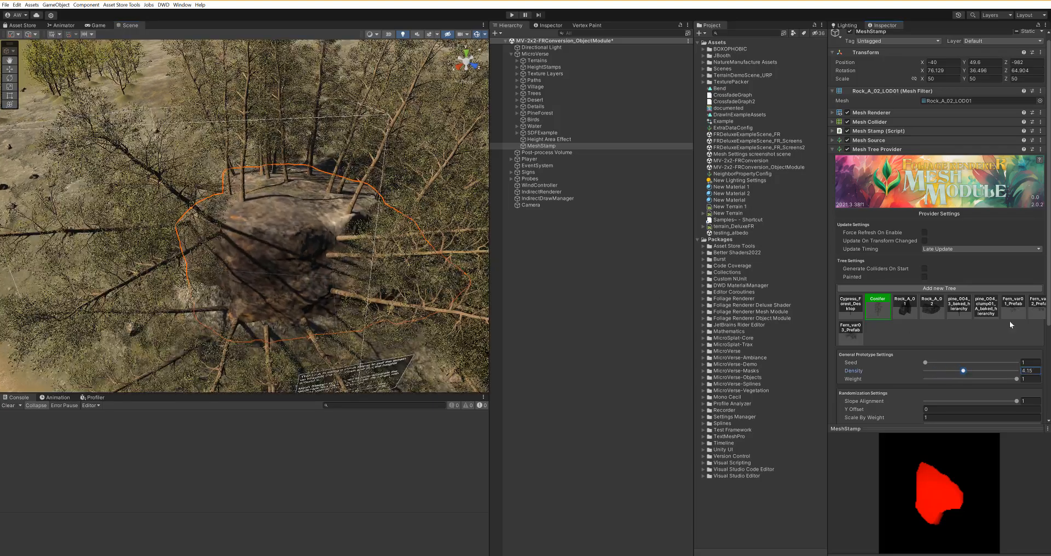
pyautogui.moveTo(963, 371); pyautogui.dragTo(912, 368)
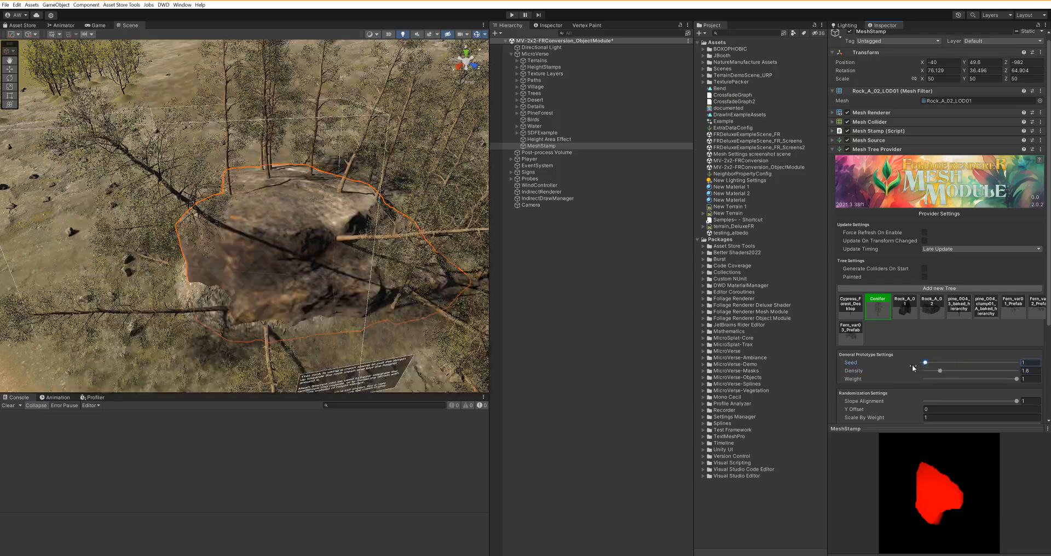
pyautogui.moveTo(997, 379); pyautogui.dragTo(1020, 389)
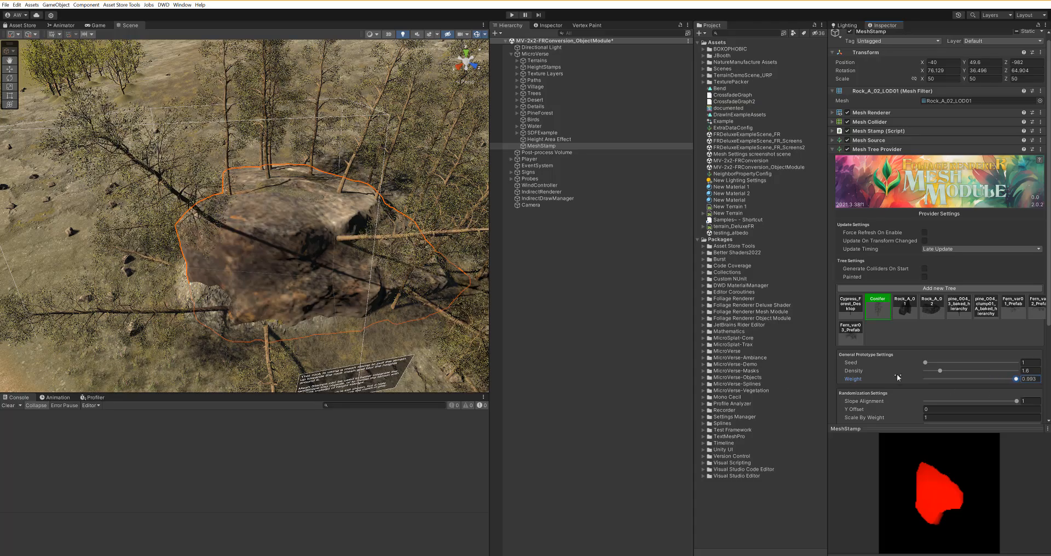
# Step: Set the Conifer's Slope Alignment to 0.217, try a Y Offset of about -1.27, and reset the offset to 0
pyautogui.scroll(-5, 897, 377)
pyautogui.moveTo(1012, 290); pyautogui.dragTo(945, 291)
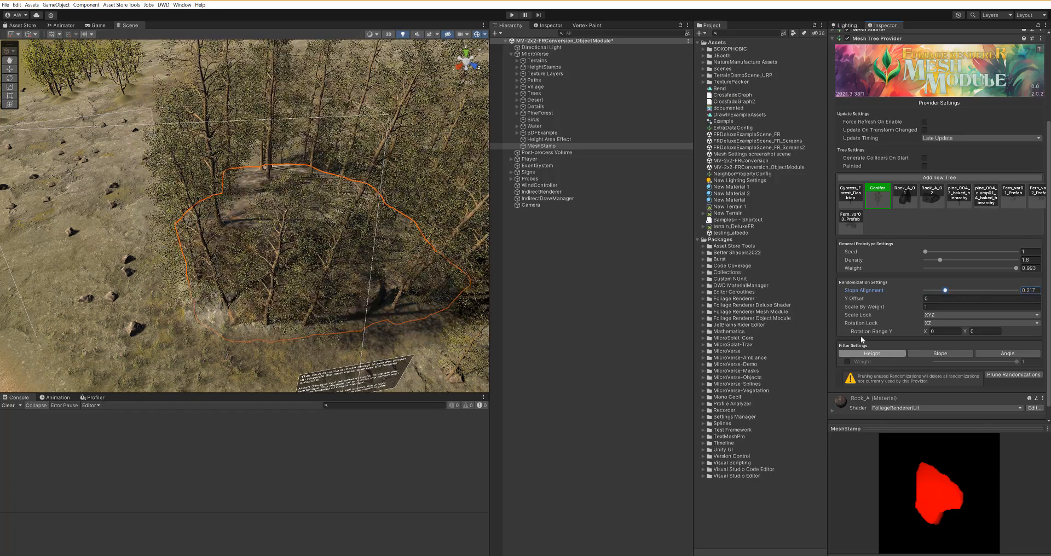
pyautogui.moveTo(892, 300); pyautogui.dragTo(803, 324)
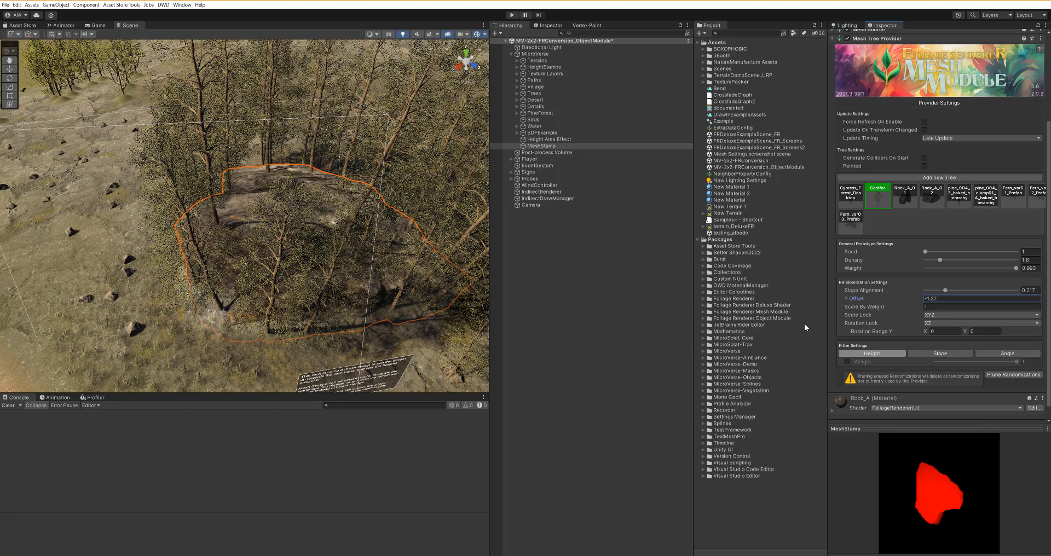
pyautogui.write('0')
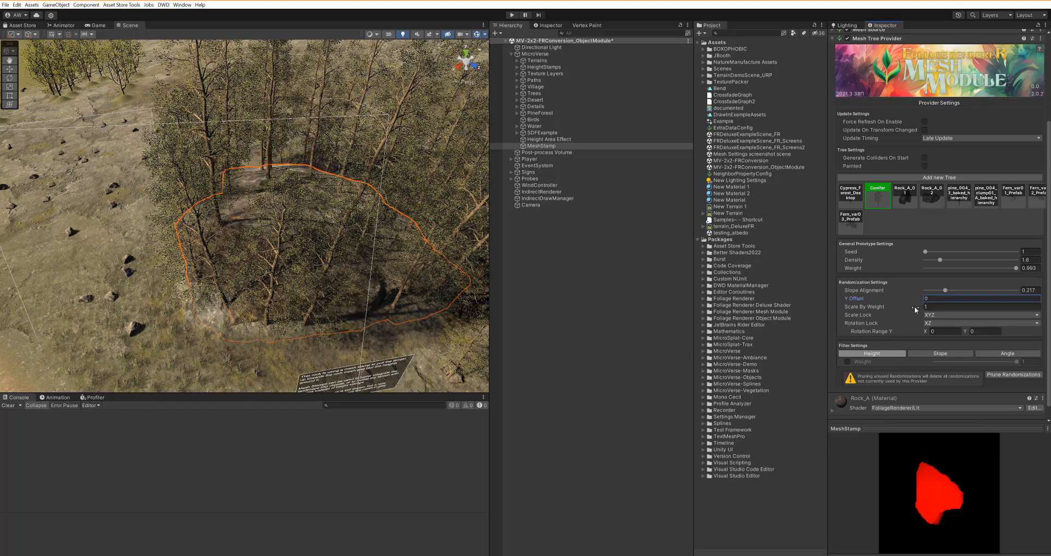
# Step: Set the Conifer's Rotation Range Y to 180 for X and -180 for Y
pyautogui.moveTo(913, 307)
pyautogui.mouseDown()
pyautogui.moveTo(48, 310)
pyautogui.moveTo(909, 288)
pyautogui.mouseUp()
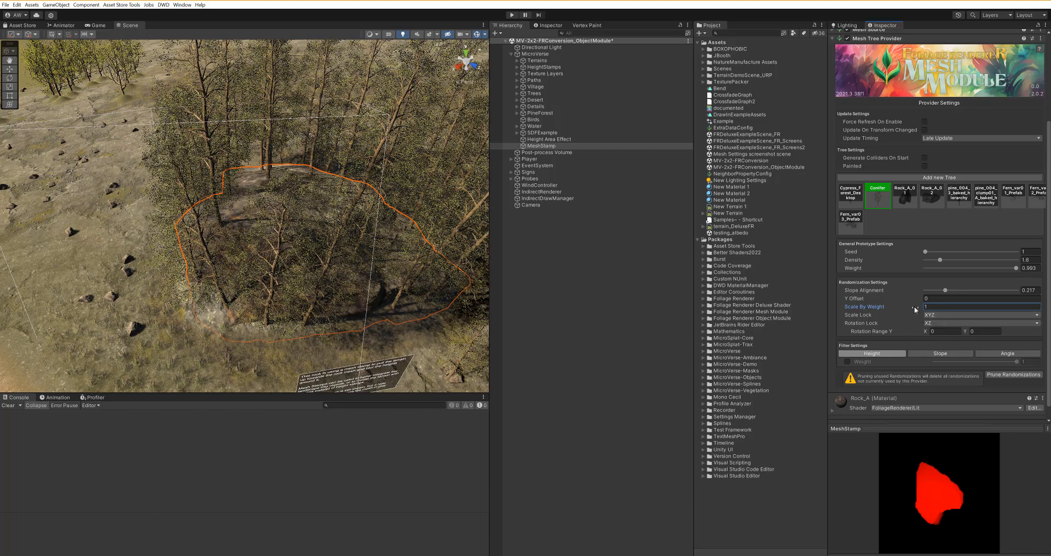
pyautogui.click(937, 331)
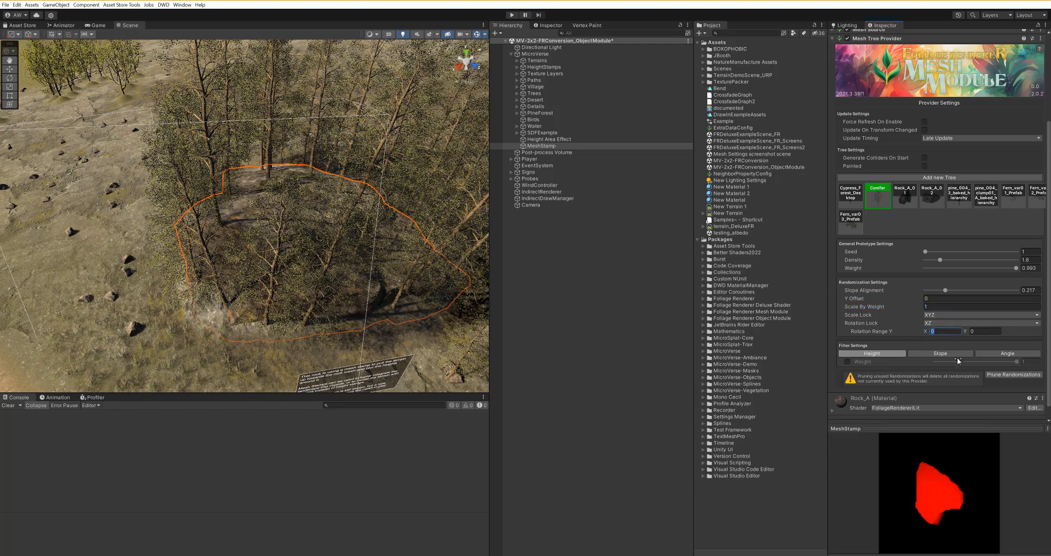
pyautogui.write('18')
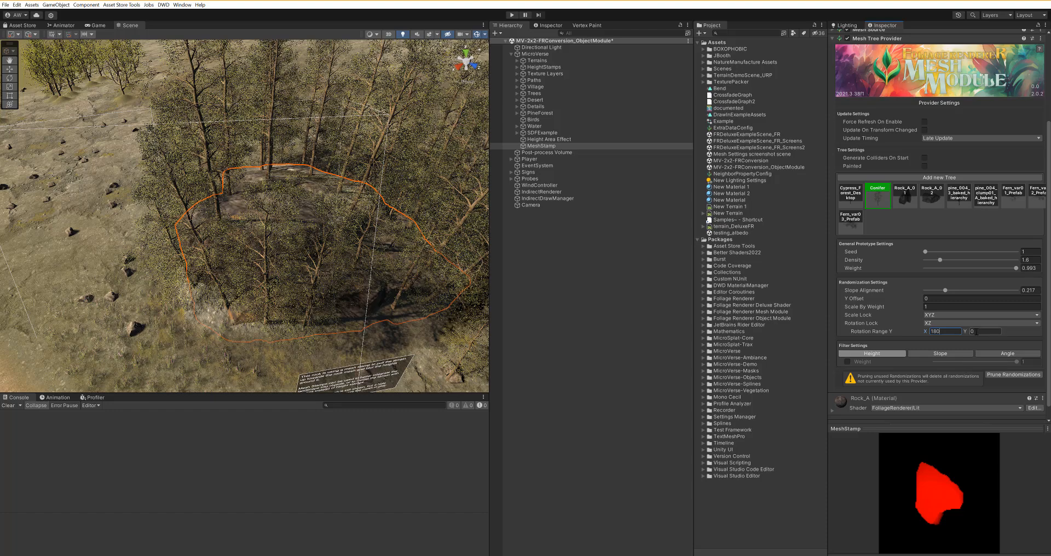
pyautogui.press('Tab')
pyautogui.write('-180')
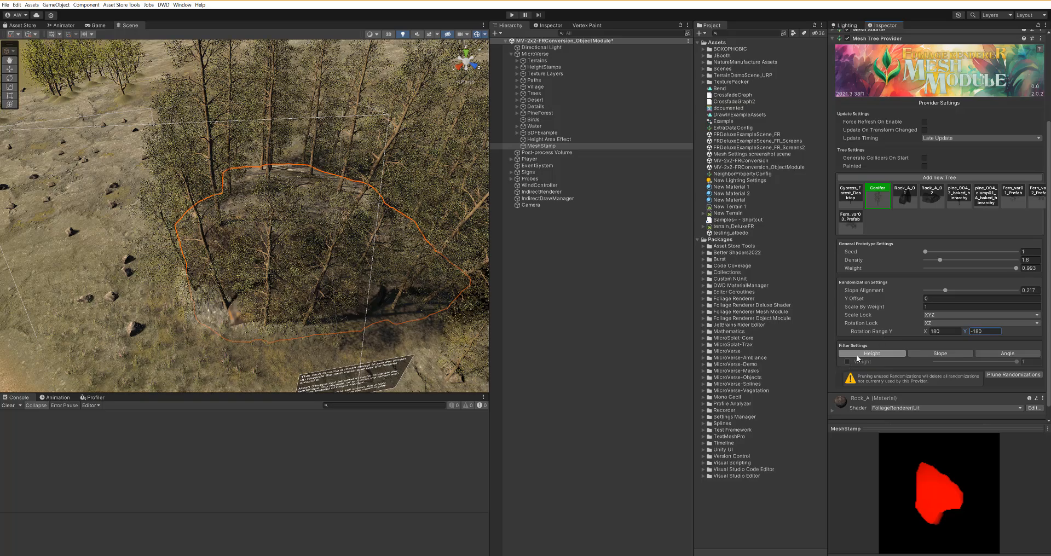
# Step: Enable the Conifer's Slope filter and narrow its range to 45.541–72.919
pyautogui.scroll(5, 336, 298)
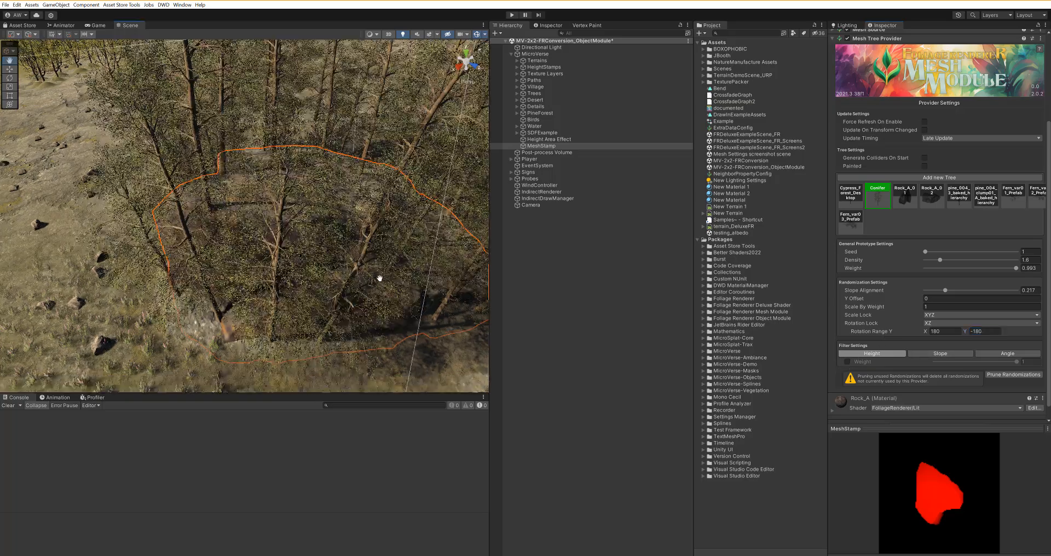
pyautogui.scroll(4, 380, 278)
pyautogui.keyDown('alt'); pyautogui.moveTo(335, 270); pyautogui.dragTo(273, 207); pyautogui.keyUp('alt')
pyautogui.moveTo(310, 215); pyautogui.dragTo(304, 341, button='middle')
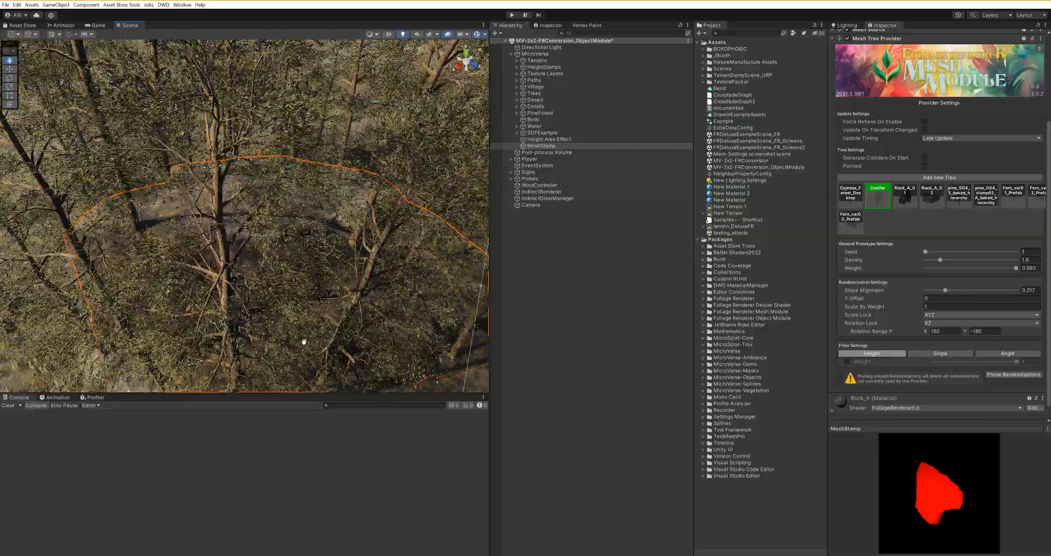
pyautogui.scroll(-3, 378, 255)
pyautogui.scroll(3, 355, 245)
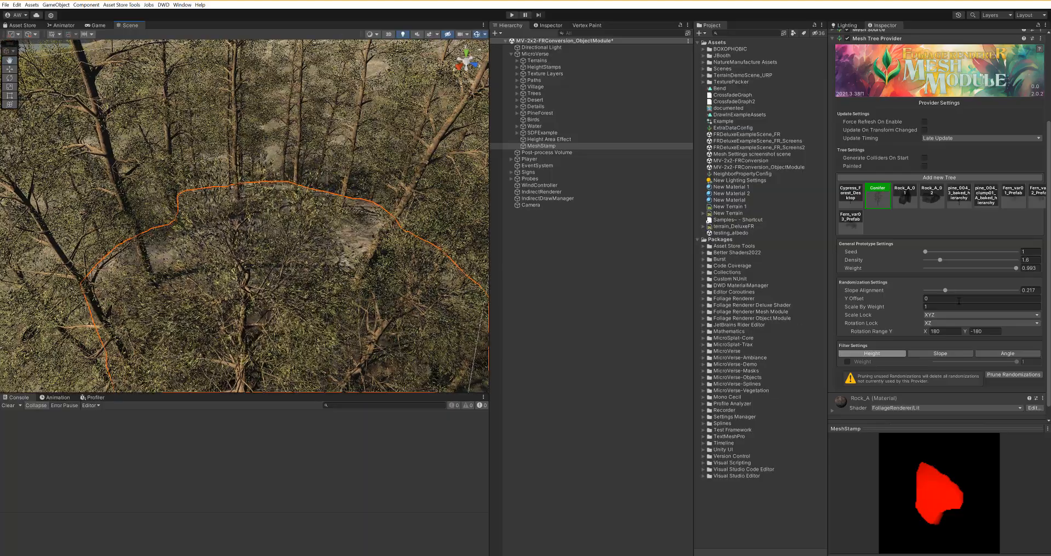
pyautogui.click(940, 355)
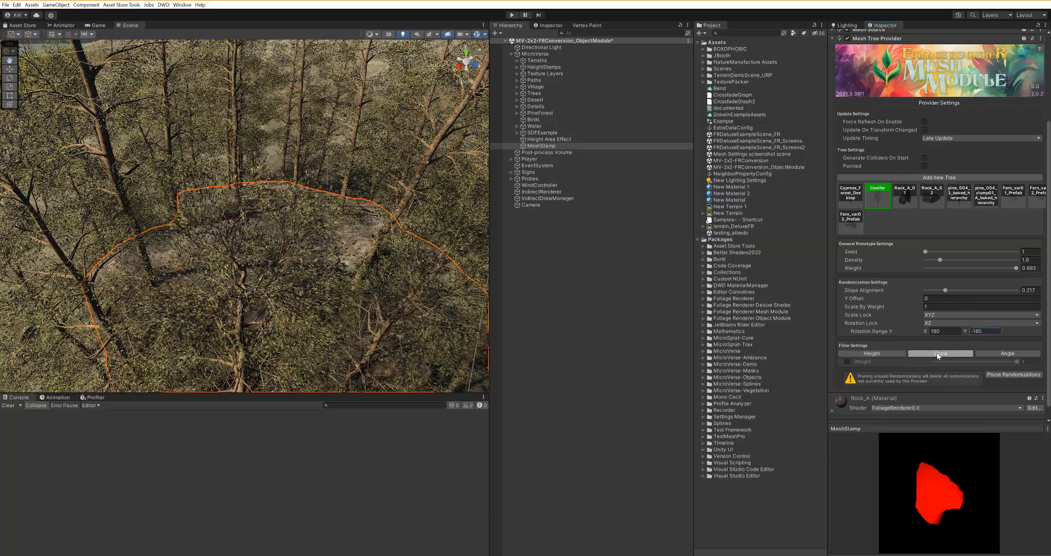
pyautogui.click(848, 362)
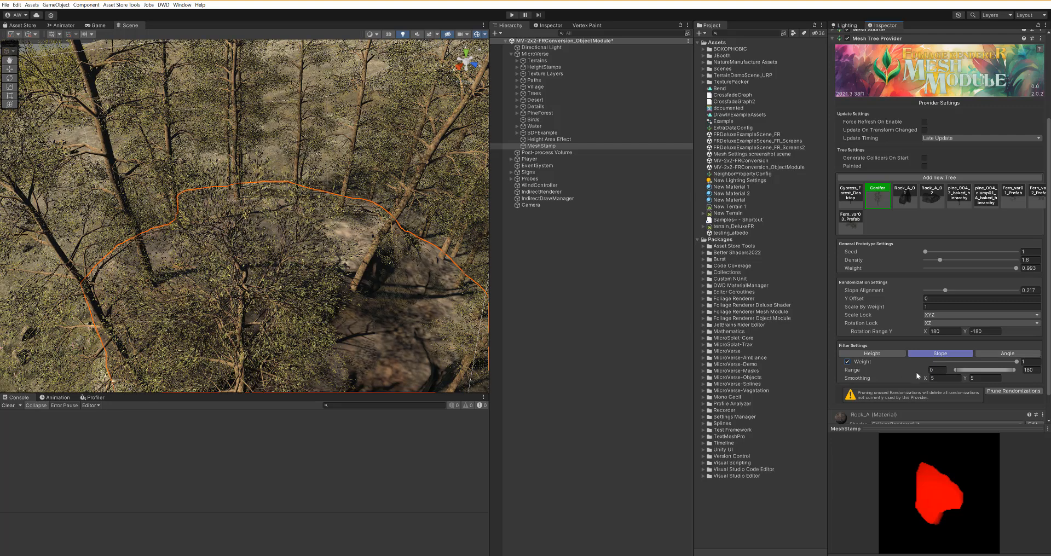
pyautogui.scroll(-2, 915, 372)
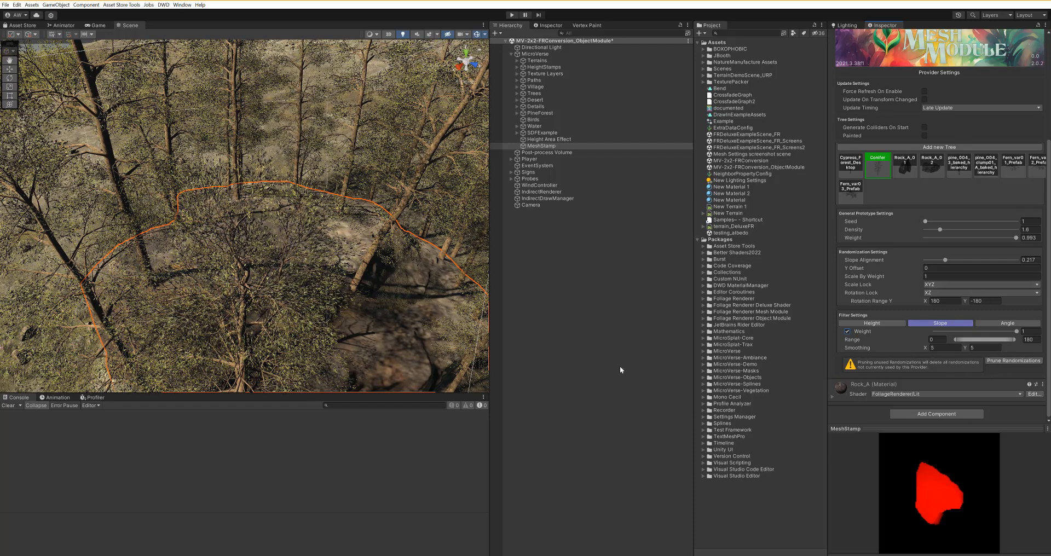
pyautogui.keyDown('alt'); pyautogui.moveTo(306, 257); pyautogui.dragTo(277, 230); pyautogui.keyUp('alt')
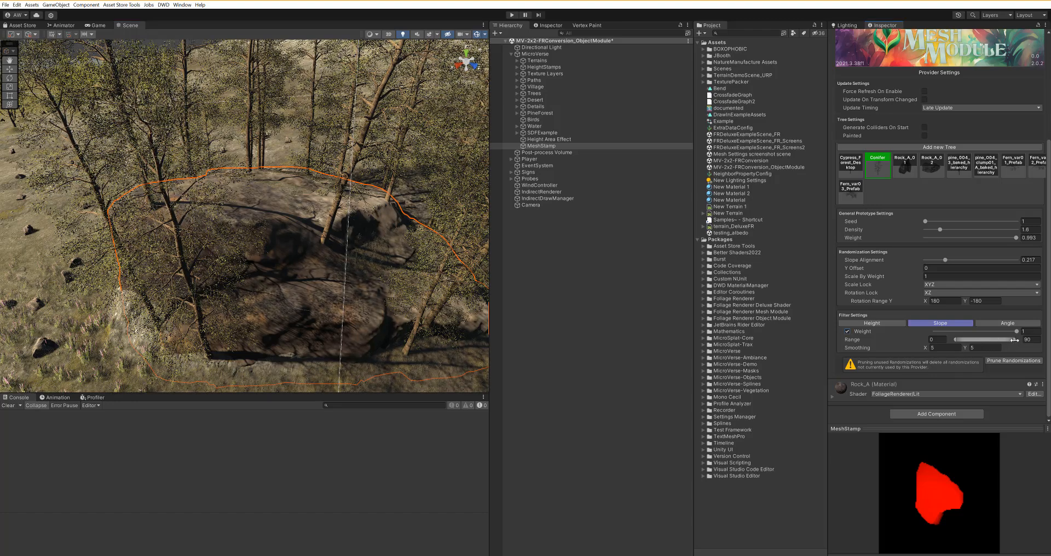
pyautogui.moveTo(1014, 339)
pyautogui.mouseDown()
pyautogui.moveTo(974, 339)
pyautogui.moveTo(1006, 339)
pyautogui.moveTo(996, 340)
pyautogui.mouseUp()
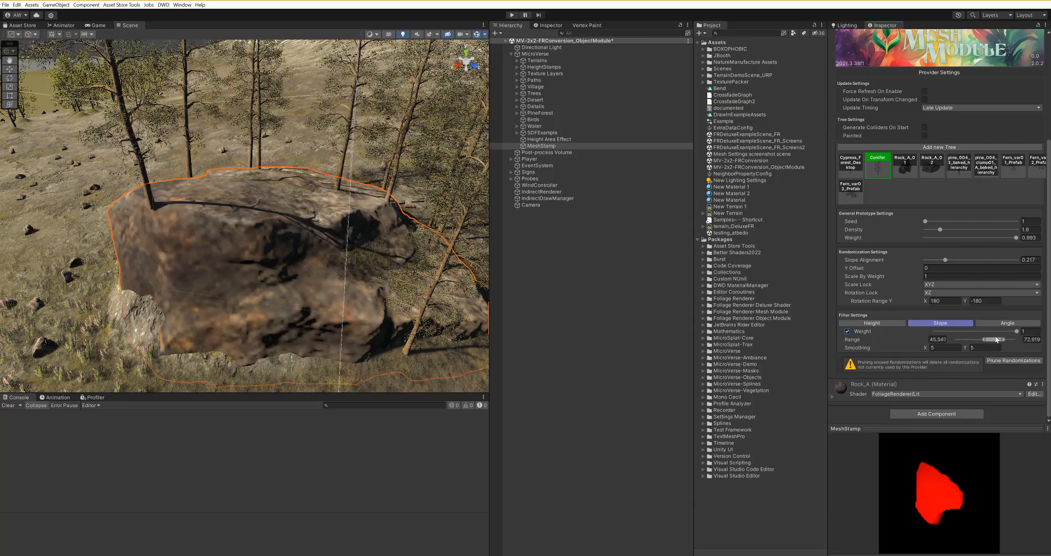
# Step: Change the Conifer's seed and set its density to 2.62
pyautogui.keyDown('alt'); pyautogui.moveTo(238, 266); pyautogui.dragTo(562, 269); pyautogui.keyUp('alt')
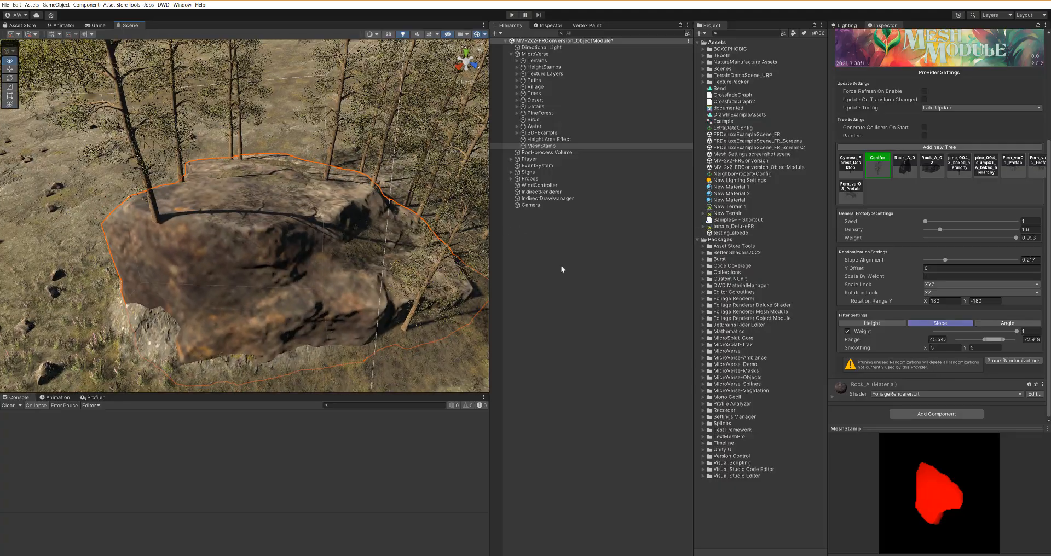
pyautogui.moveTo(929, 222); pyautogui.dragTo(947, 231)
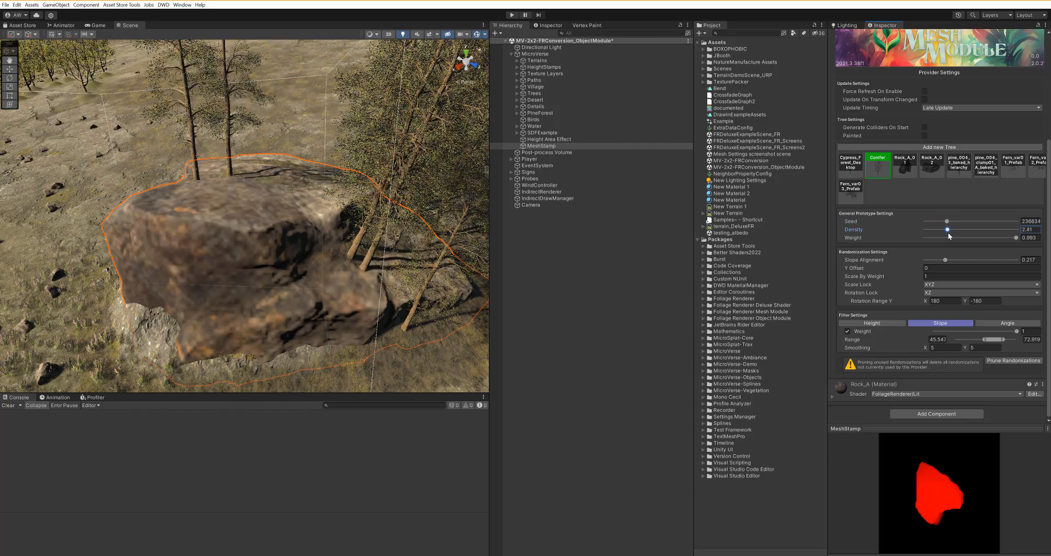
pyautogui.keyDown('alt'); pyautogui.moveTo(296, 224); pyautogui.dragTo(949, 248); pyautogui.keyUp('alt')
# Step: Set the Conifer's Scale Lock to XZ and its Scale Range Y minimum (X) to 0.6, and inspect the scaled trees on the rock
pyautogui.click(935, 285)
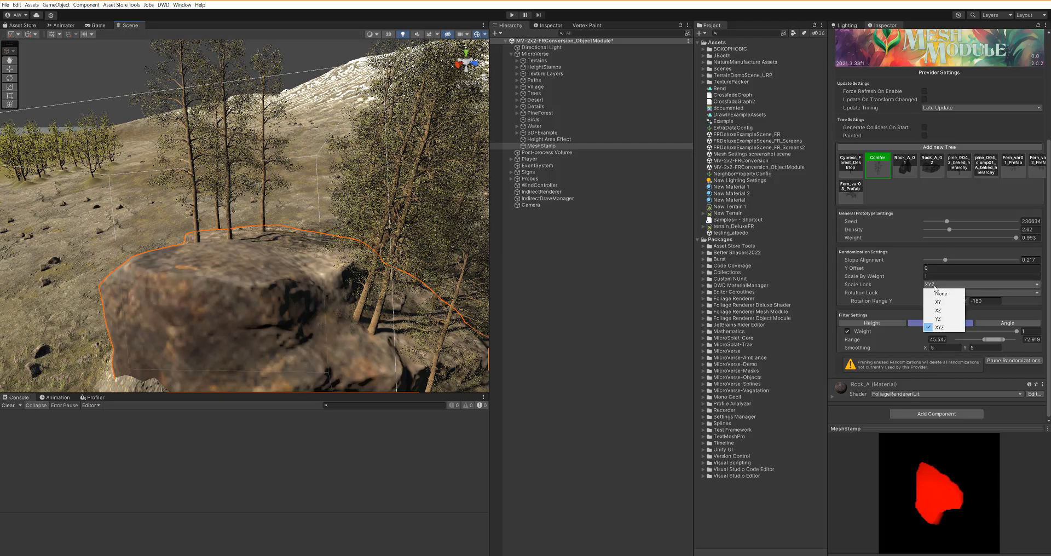
pyautogui.click(948, 310)
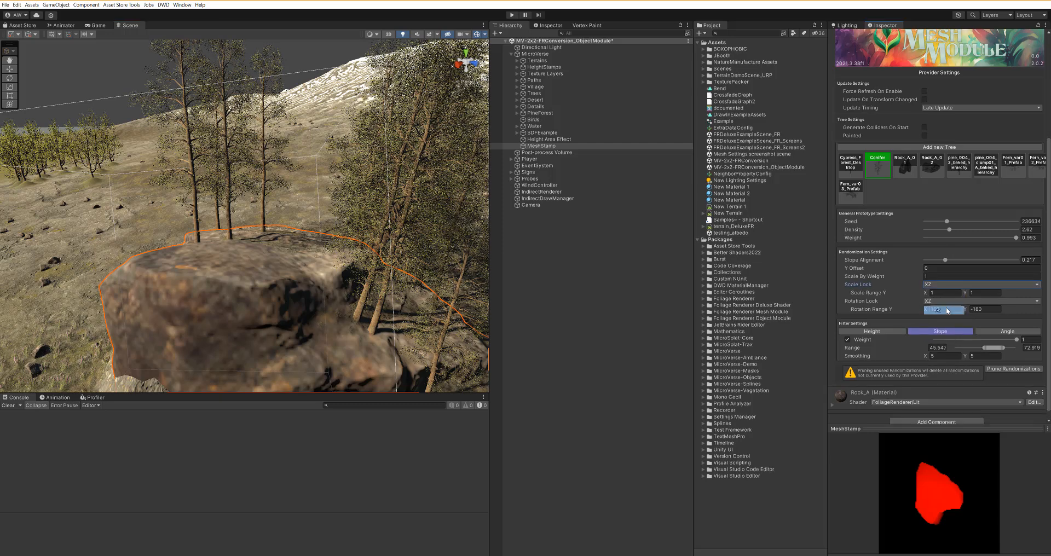
pyautogui.click(945, 293)
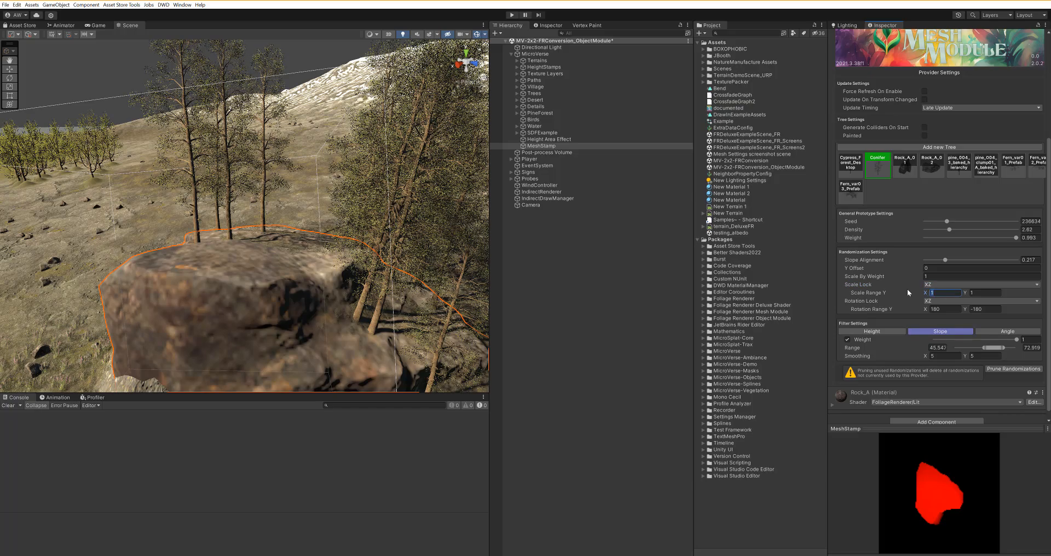
pyautogui.write('0.6')
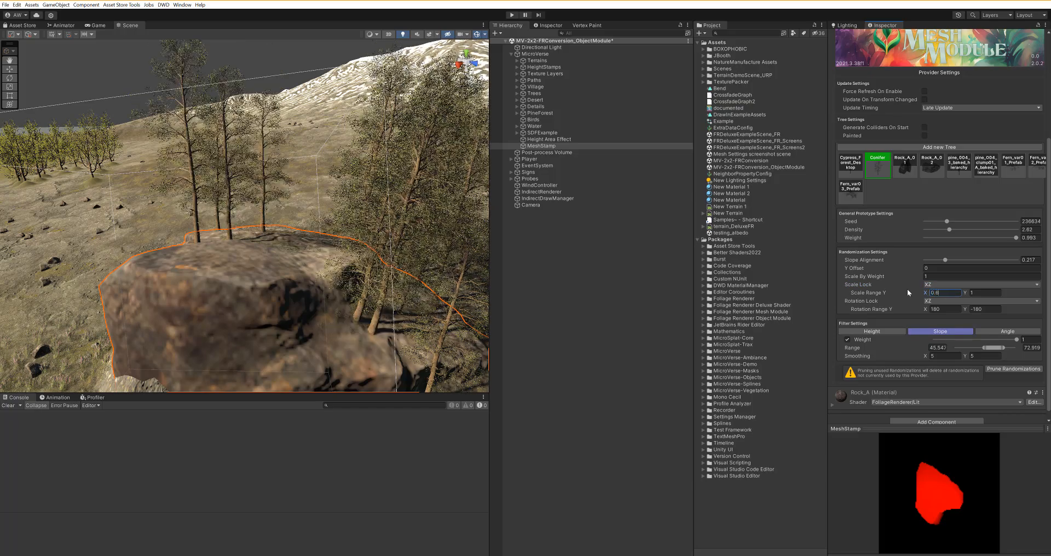
pyautogui.keyDown('alt'); pyautogui.moveTo(230, 236); pyautogui.dragTo(917, 342); pyautogui.keyUp('alt')
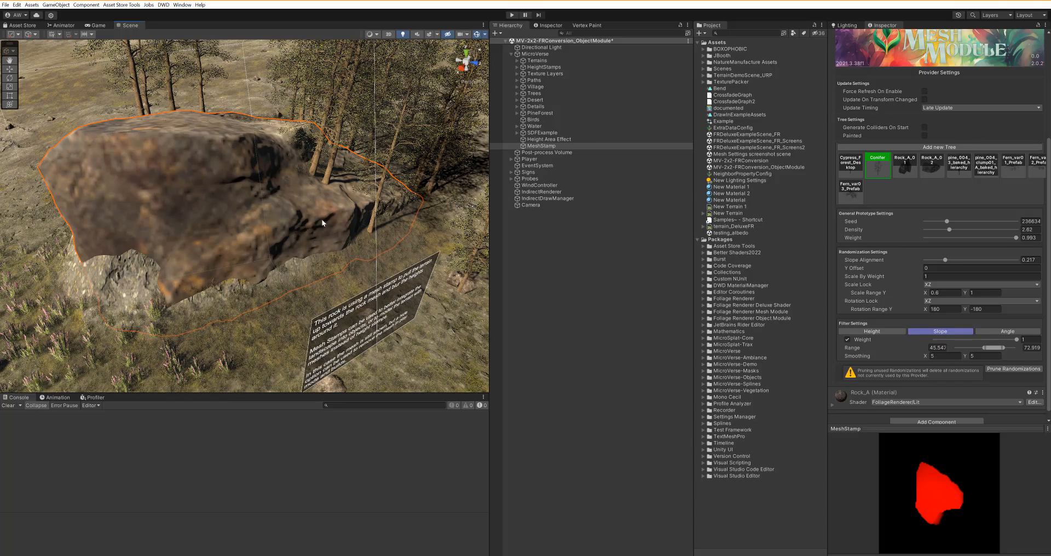
pyautogui.keyDown('alt'); pyautogui.moveTo(310, 193); pyautogui.dragTo(320, 269); pyautogui.keyUp('alt')
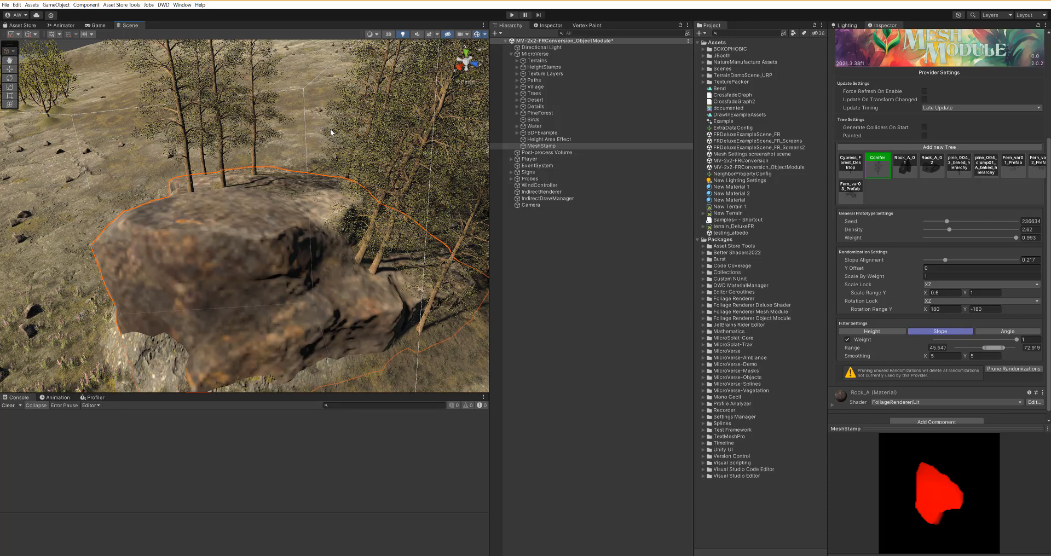
pyautogui.scroll(-5, 333, 130)
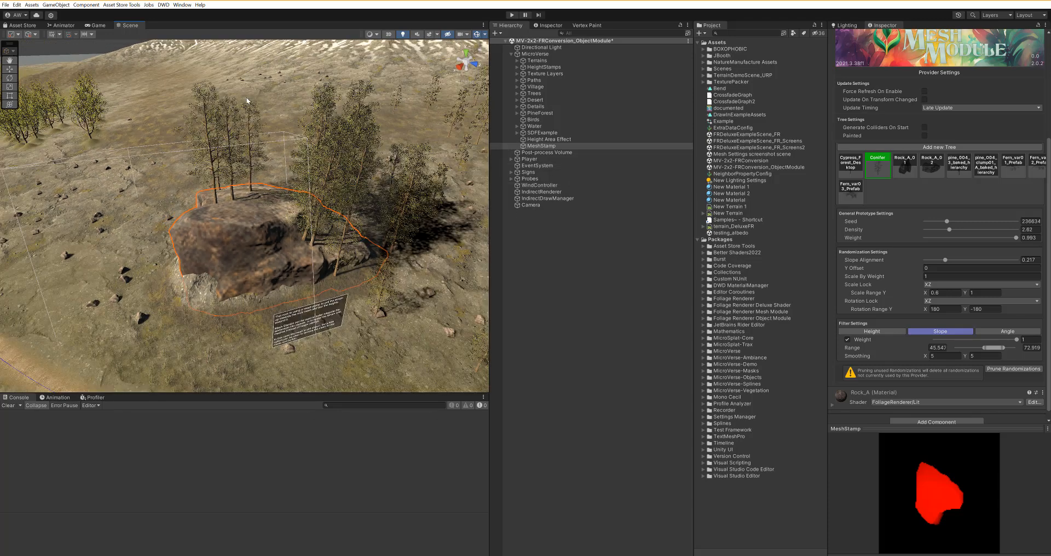
pyautogui.scroll(5, 432, 255)
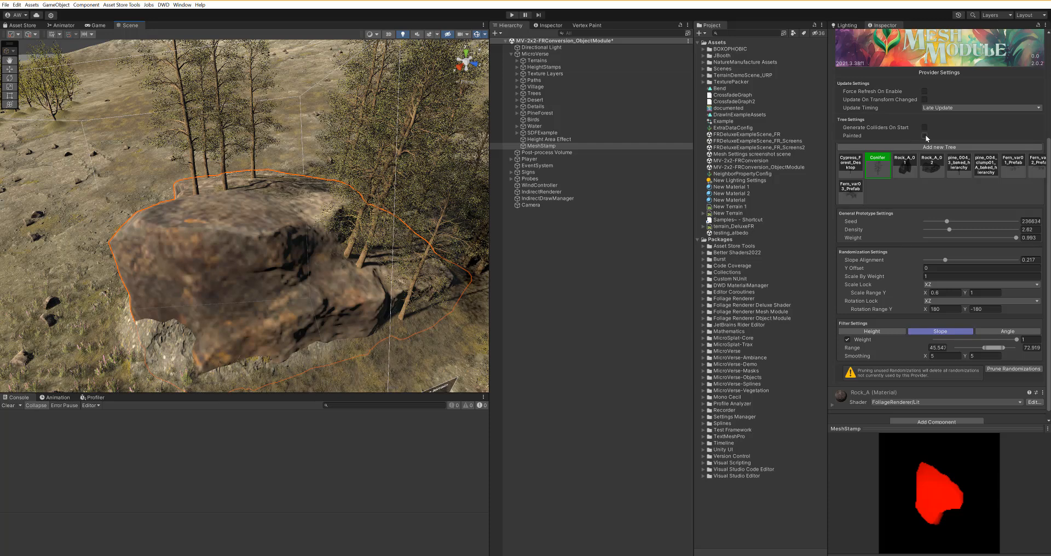
# Step: Try the tree provider's Painted option by opening its vertex painting, turn the option off, and return to the scene hierarchy
pyautogui.click(968, 136)
pyautogui.click(994, 135)
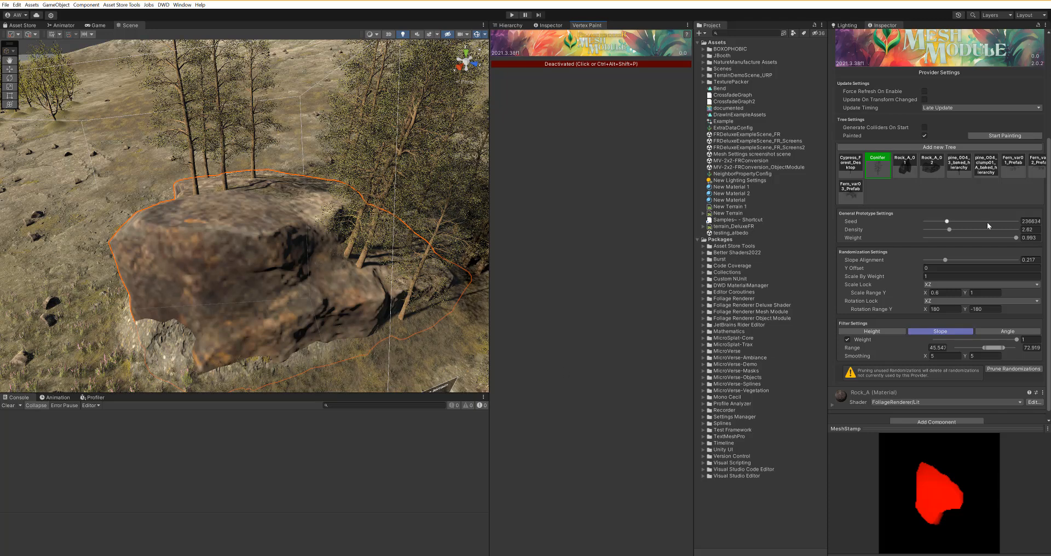
pyautogui.click(923, 136)
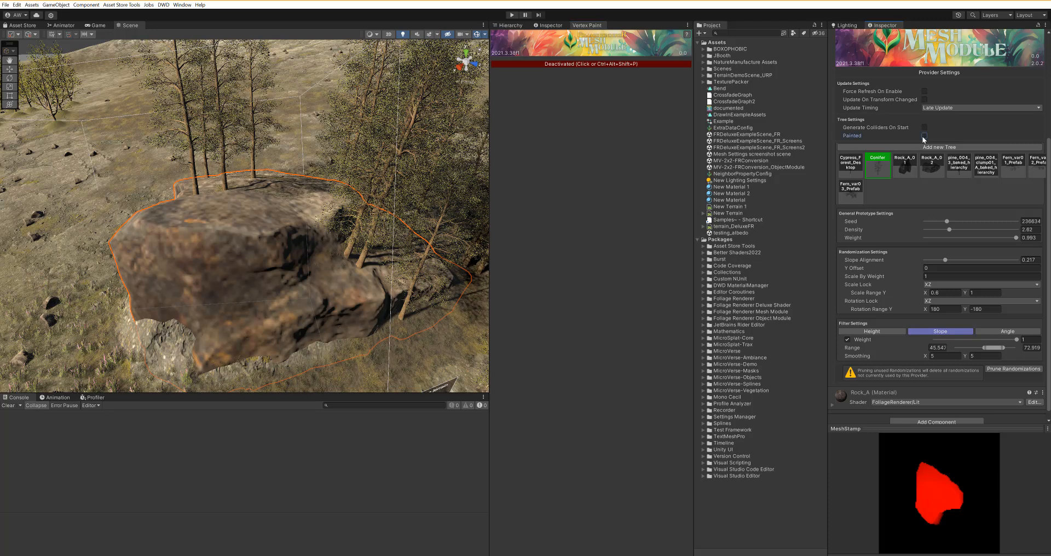
pyautogui.click(548, 25)
pyautogui.click(508, 26)
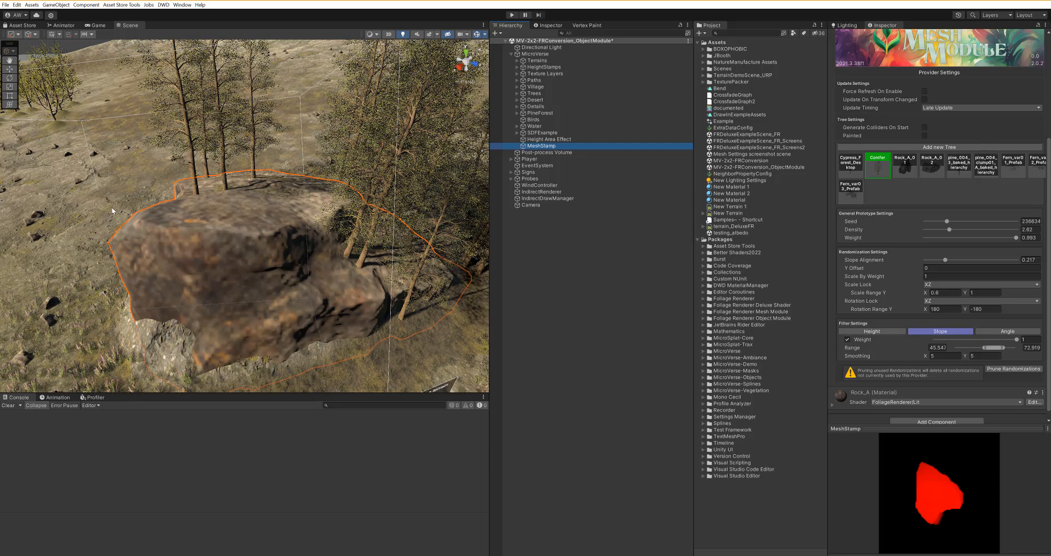
# Step: Collapse the Mesh Tree Provider and add a Foliage Renderer Mesh Detail Provider component to MeshStamp
pyautogui.keyDown('alt'); pyautogui.moveTo(112, 211); pyautogui.dragTo(100, 170); pyautogui.keyUp('alt')
pyautogui.keyDown('alt'); pyautogui.moveTo(333, 165); pyautogui.dragTo(346, 188); pyautogui.keyUp('alt')
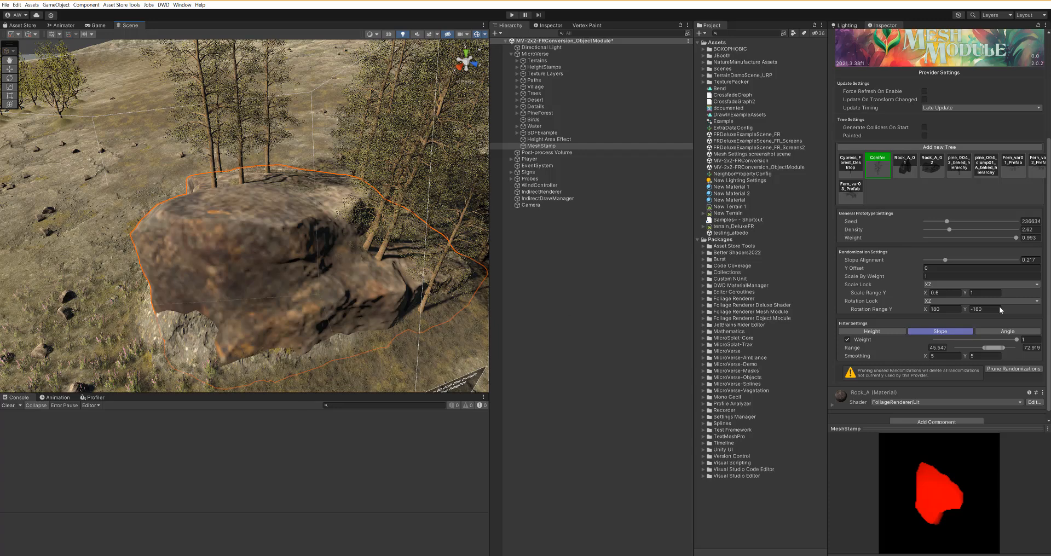
pyautogui.scroll(4, 889, 257)
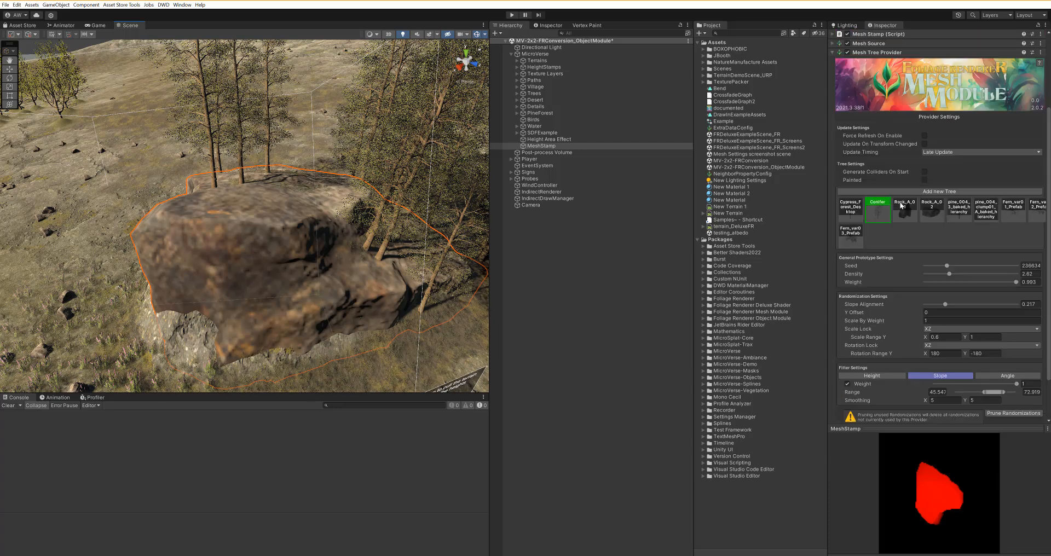
pyautogui.click(831, 96)
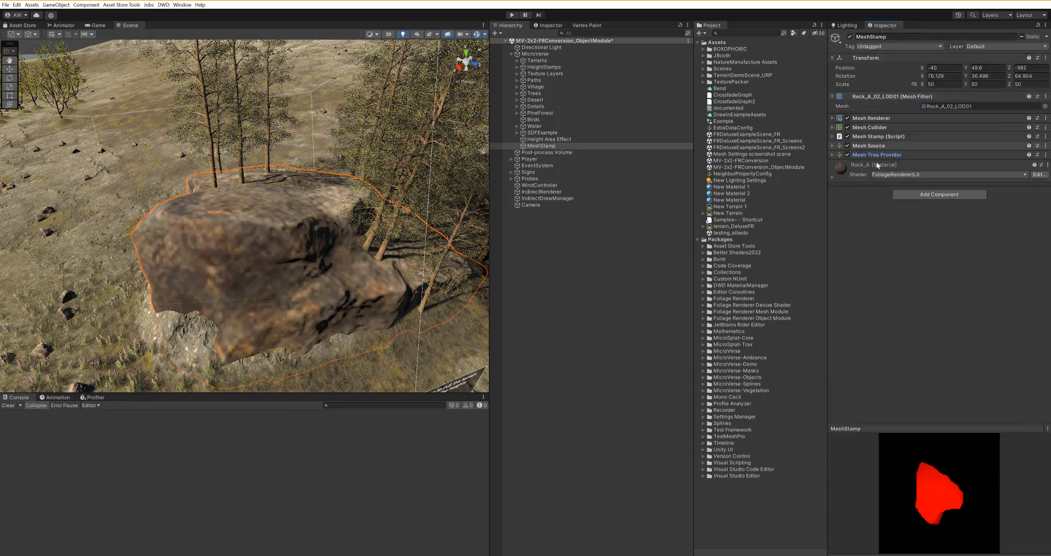
pyautogui.click(927, 194)
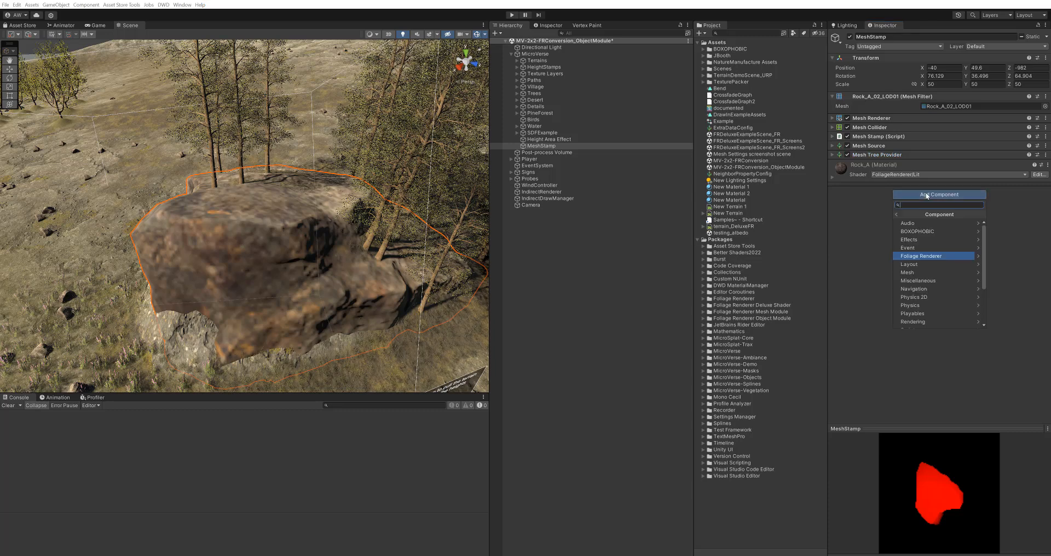
pyautogui.click(932, 258)
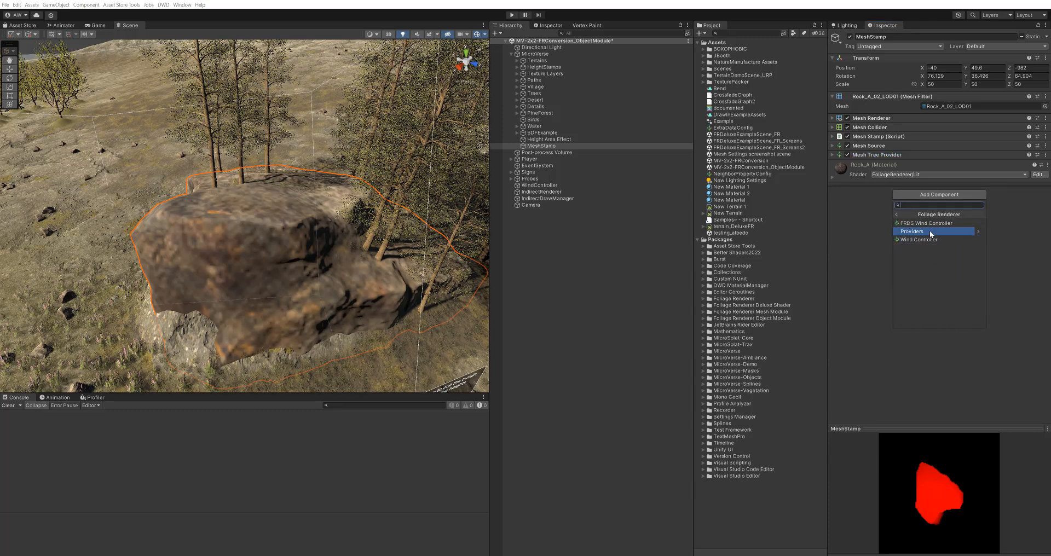
pyautogui.click(930, 233)
pyautogui.click(930, 232)
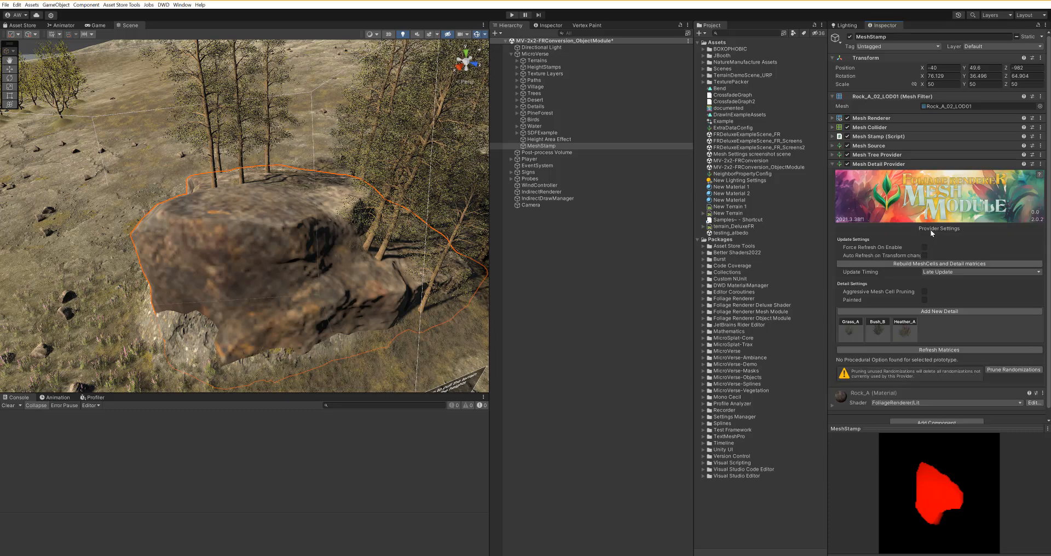
# Step: Activate the Heather_A detail prototype and refresh the matrices to scatter heather over the rock
pyautogui.scroll(-1, 875, 301)
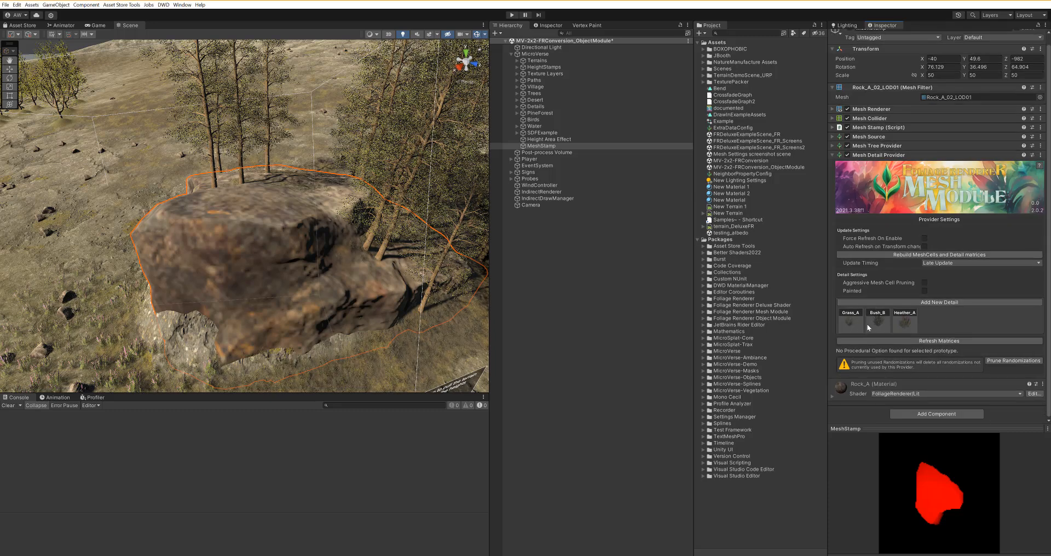
pyautogui.click(905, 316)
pyautogui.scroll(-4, 906, 316)
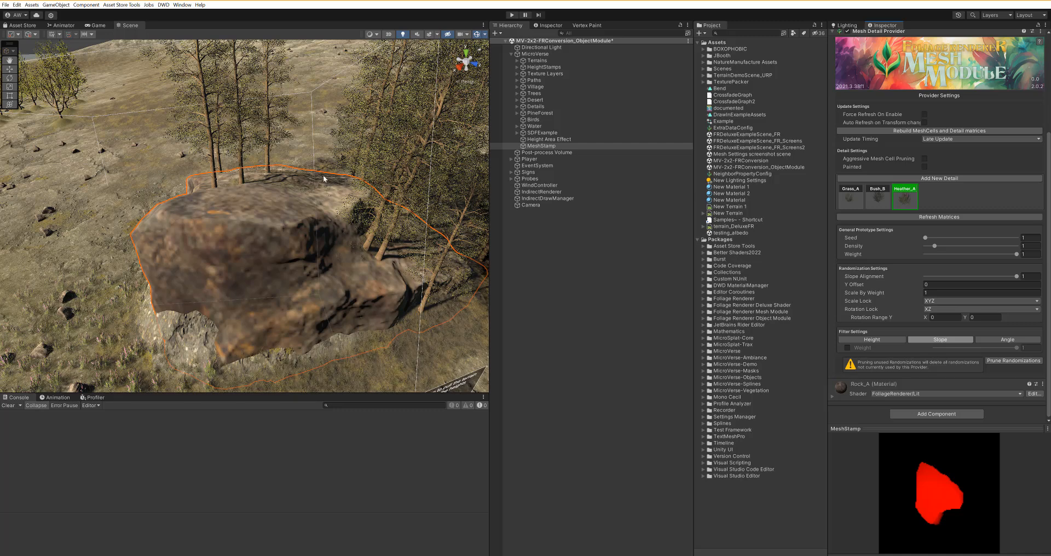
pyautogui.click(956, 215)
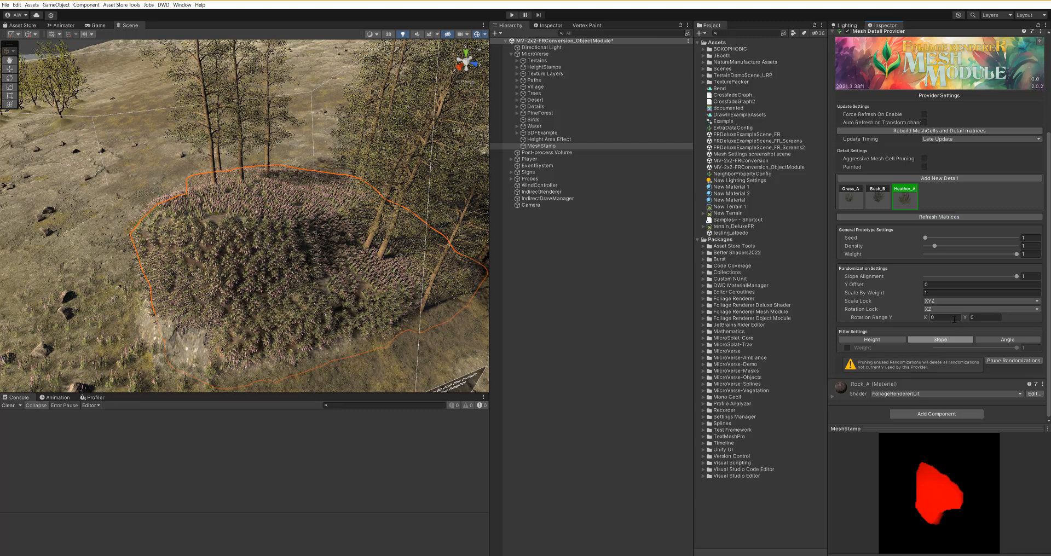
# Step: Set Heather_A's Rotation Range Y to X 180 and Y -180, refresh the matrices, and inspect the rotated heather
pyautogui.click(933, 318)
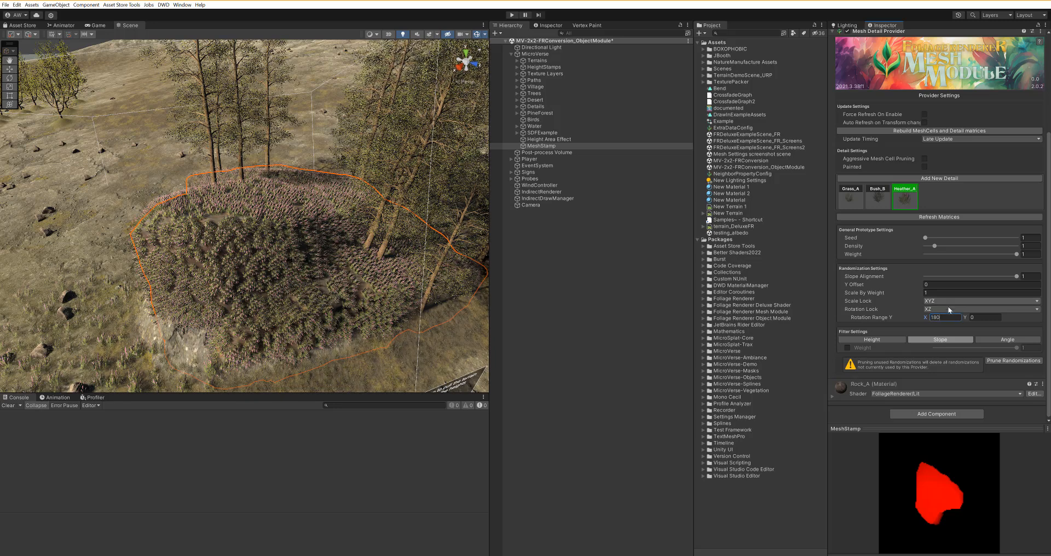
pyautogui.click(980, 317)
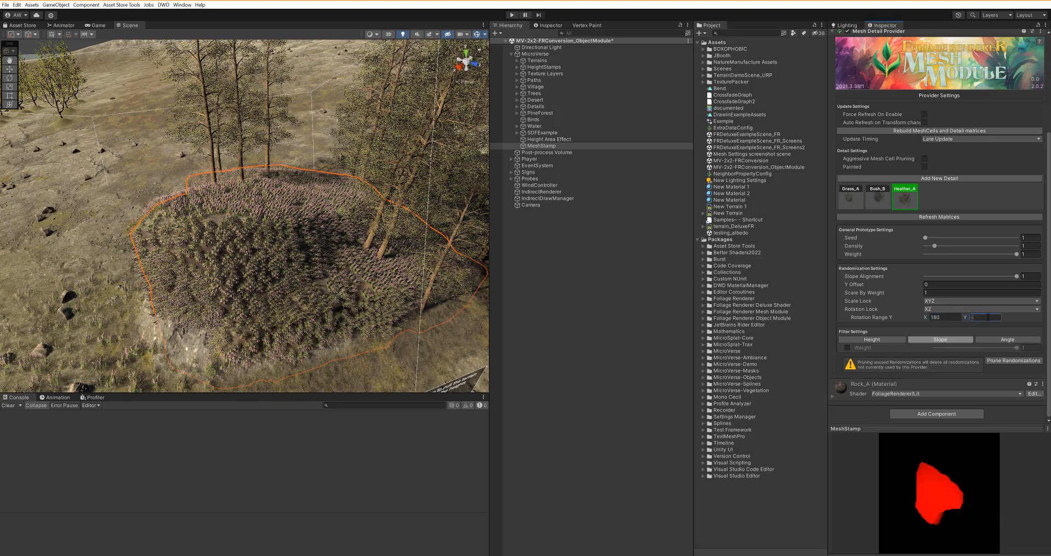
pyautogui.click(926, 218)
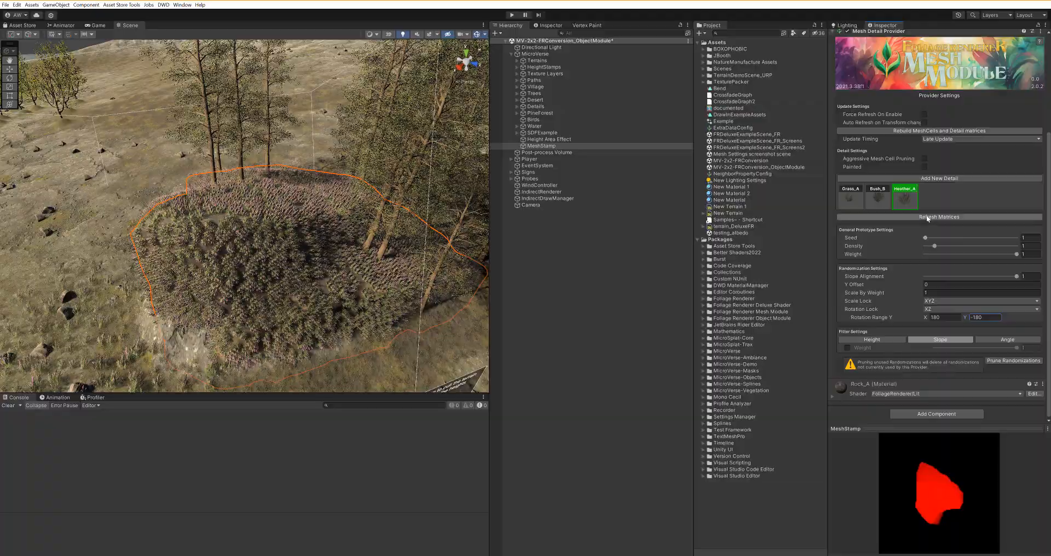
pyautogui.scroll(3, 271, 288)
pyautogui.keyDown('alt'); pyautogui.moveTo(272, 290); pyautogui.dragTo(228, 334); pyautogui.keyUp('alt')
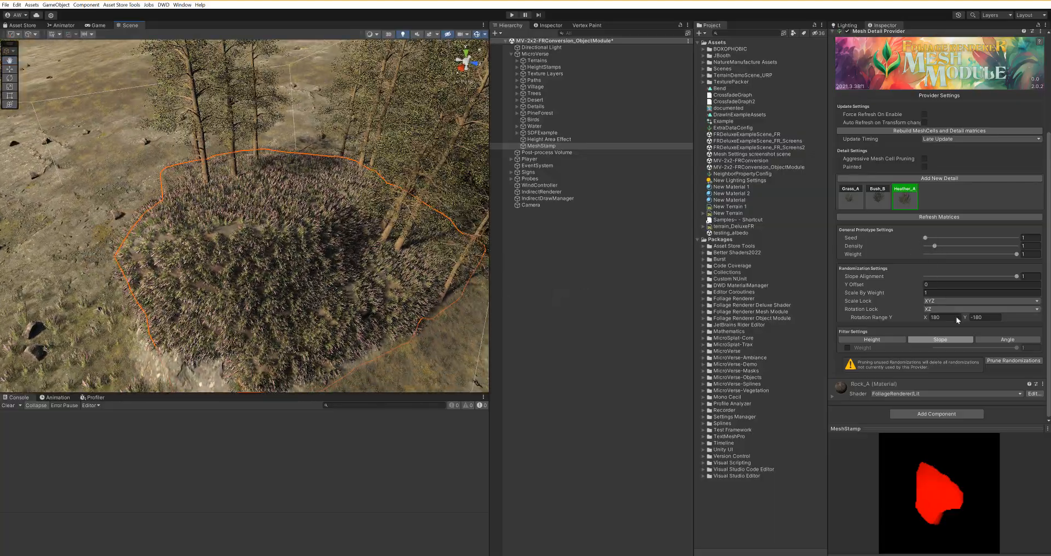
# Step: Enable Heather_A's Slope filter with a range of about 52.554 to 79.927 and refresh the matrices
pyautogui.click(847, 347)
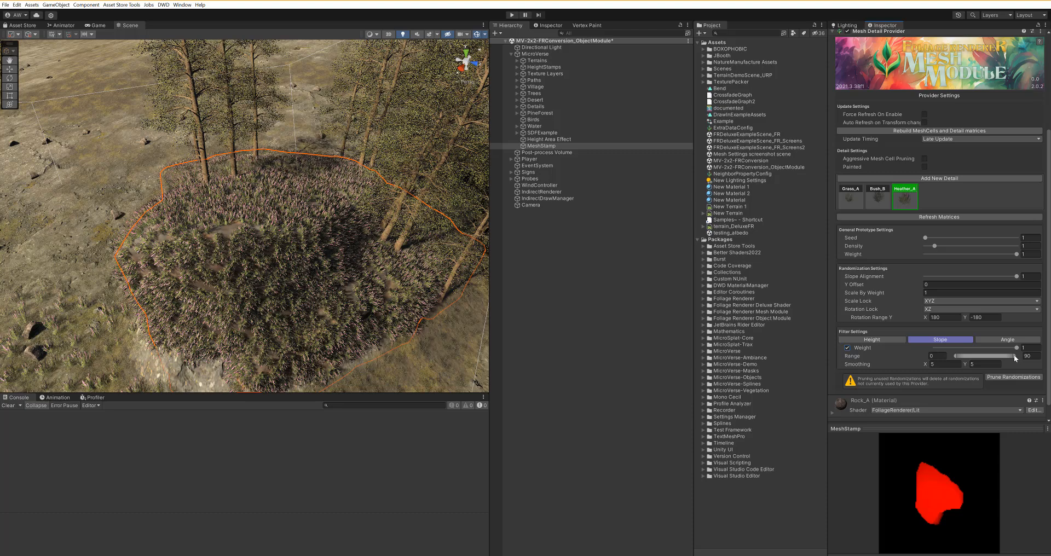
pyautogui.moveTo(1014, 355)
pyautogui.mouseDown()
pyautogui.moveTo(970, 358)
pyautogui.moveTo(1007, 356)
pyautogui.mouseUp()
pyautogui.click(939, 217)
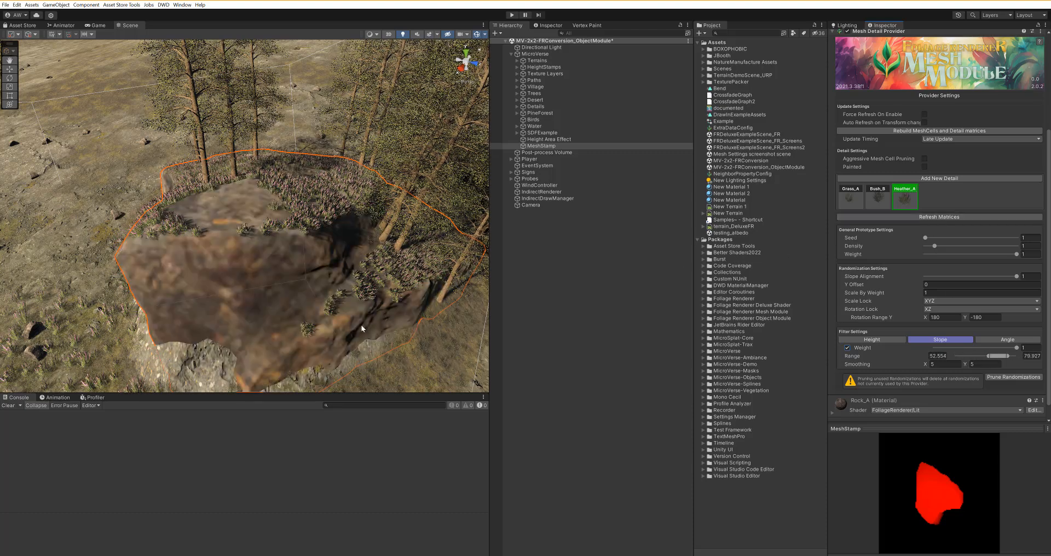
pyautogui.keyDown('alt'); pyautogui.moveTo(339, 263); pyautogui.dragTo(227, 262); pyautogui.keyUp('alt')
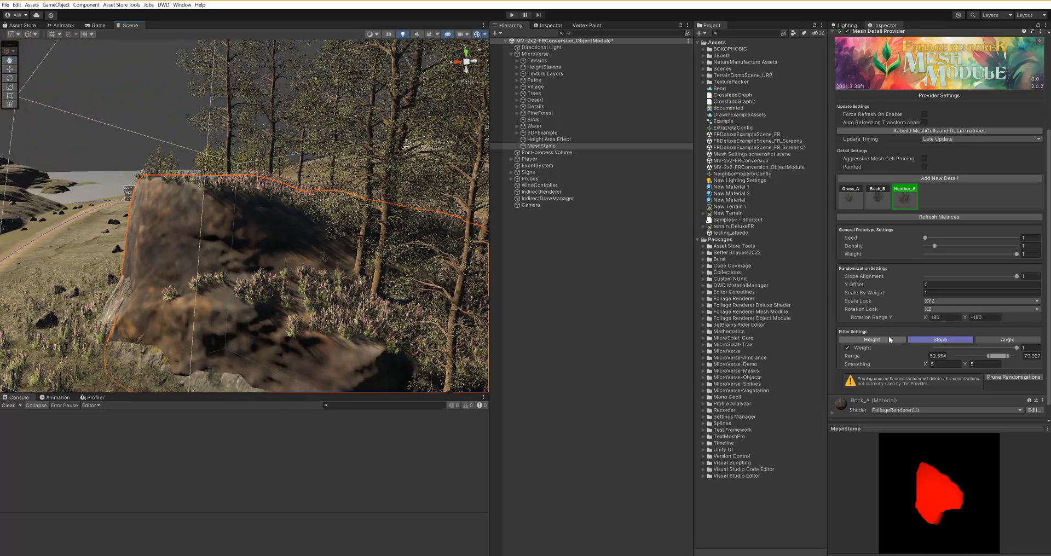
# Step: Enable Heather_A's Height filter with a range of 0 to 55 and smoothing of 1 and 1, and refresh the matrices
pyautogui.click(848, 347)
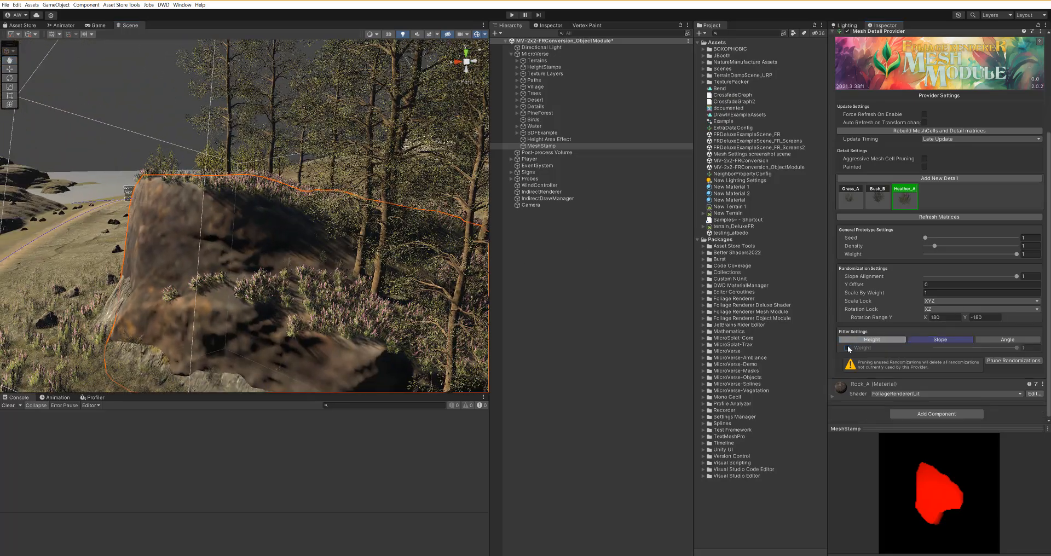
pyautogui.scroll(5, 915, 364)
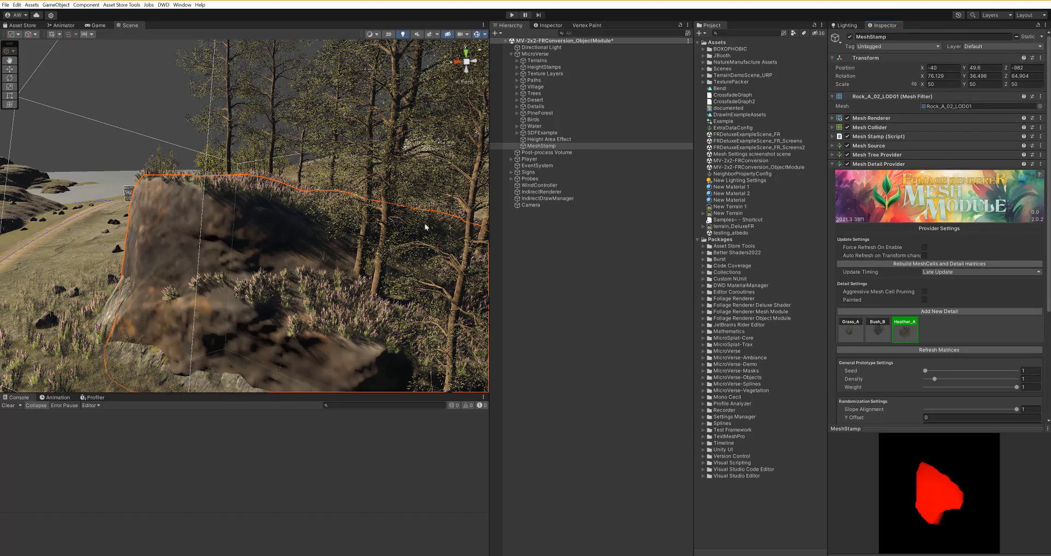
pyautogui.scroll(-5, 327, 306)
pyautogui.moveTo(259, 299); pyautogui.dragTo(337, 298, button='middle')
pyautogui.scroll(5, 322, 187)
pyautogui.scroll(3, 359, 253)
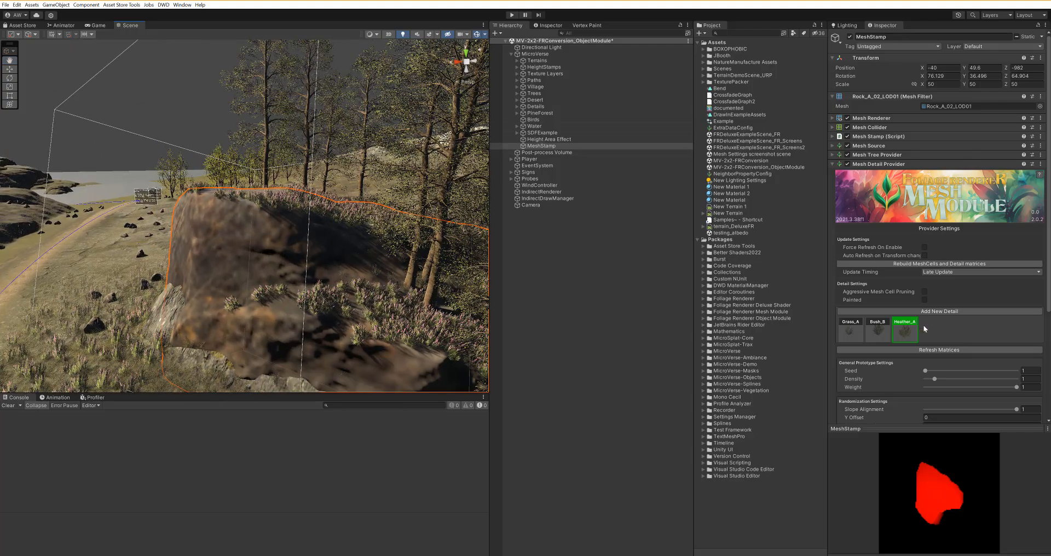
pyautogui.scroll(-5, 925, 328)
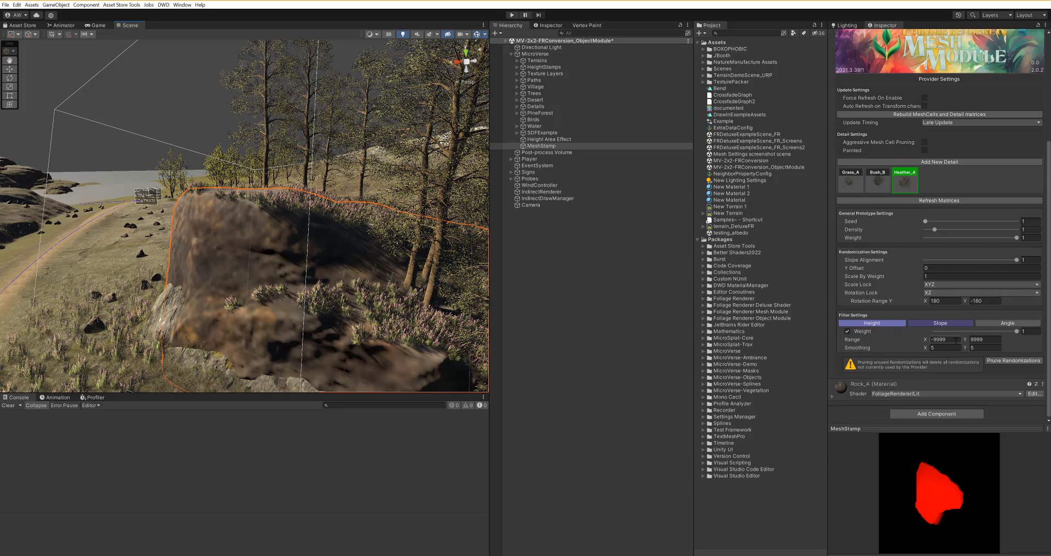
pyautogui.click(933, 340)
pyautogui.click(972, 341)
pyautogui.write('55')
pyautogui.click(947, 348)
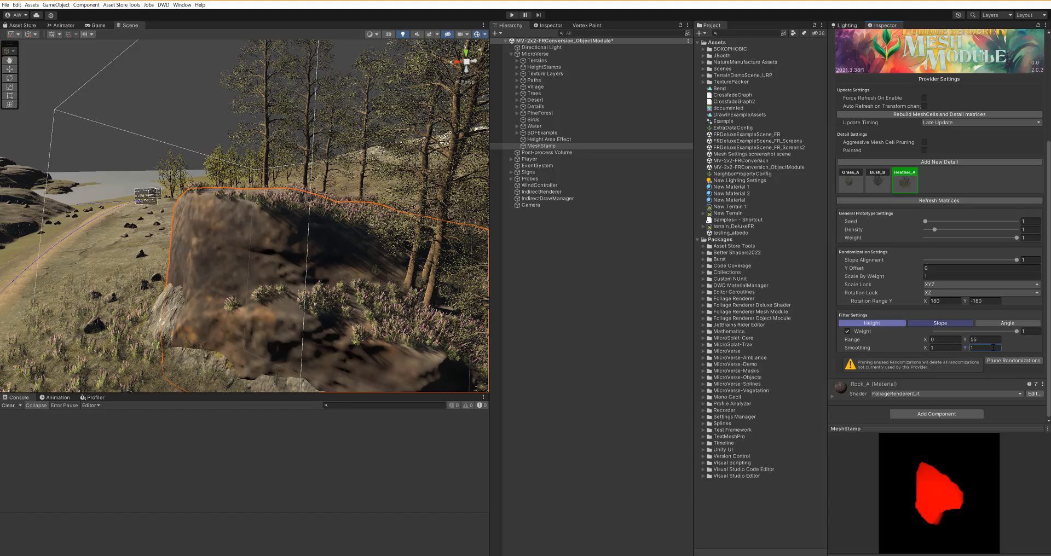
pyautogui.click(942, 202)
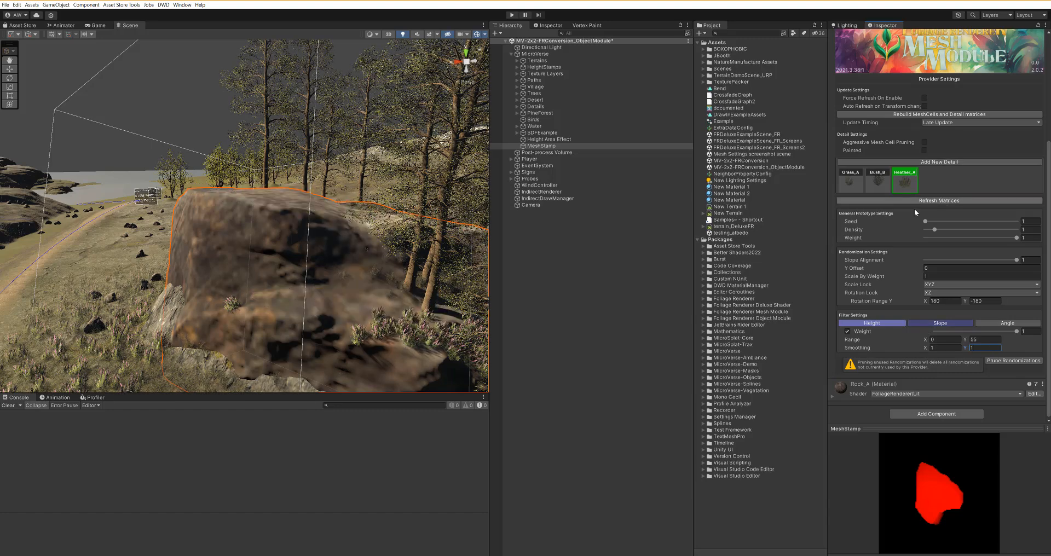
# Step: Set the Height filter's Y smoothing to 6 and refresh the matrices to soften the heather's upper cutoff
pyautogui.press('d')
pyautogui.moveTo(323, 249); pyautogui.dragTo(256, 213, button='right')
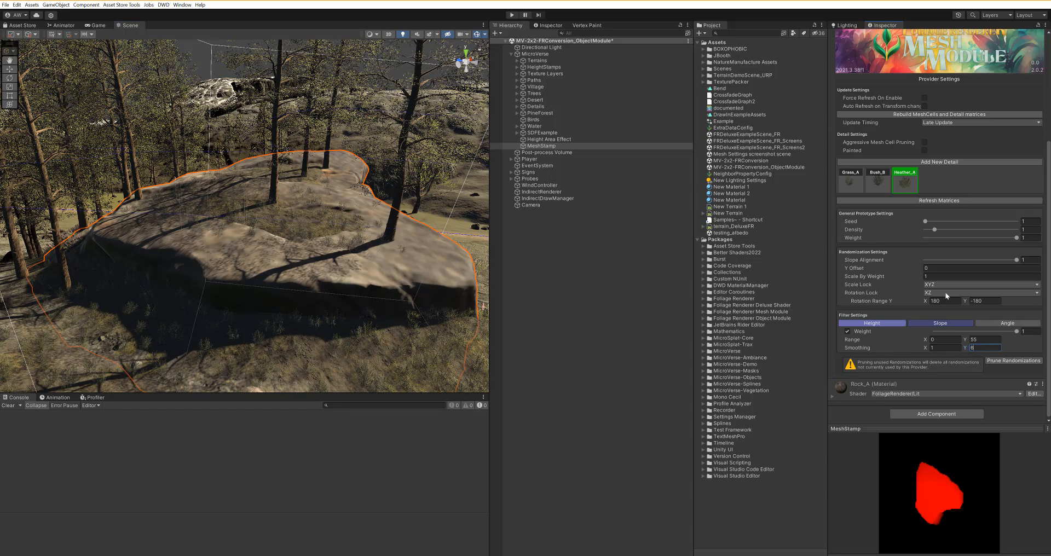
pyautogui.click(957, 201)
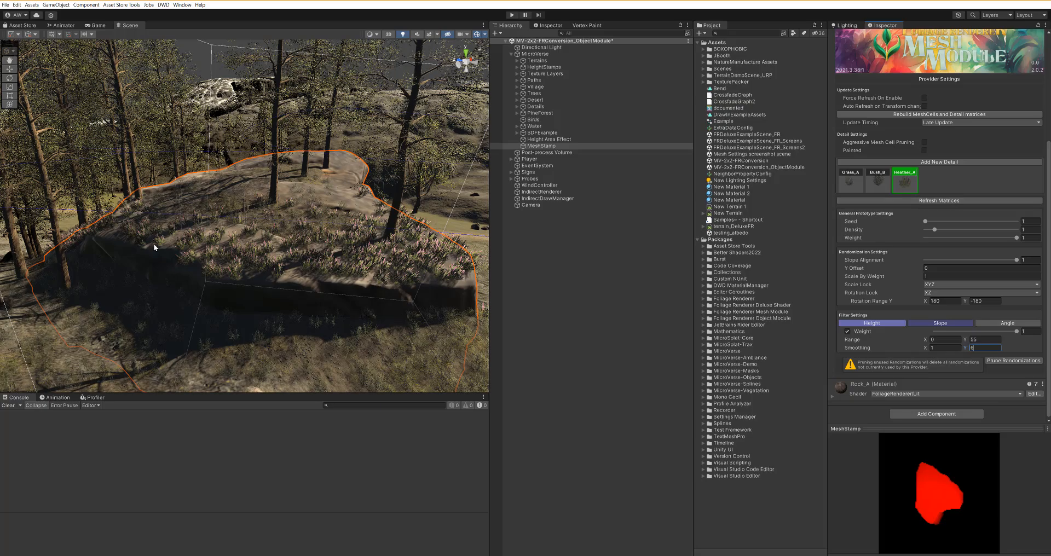
pyautogui.moveTo(294, 280); pyautogui.dragTo(291, 239, button='right')
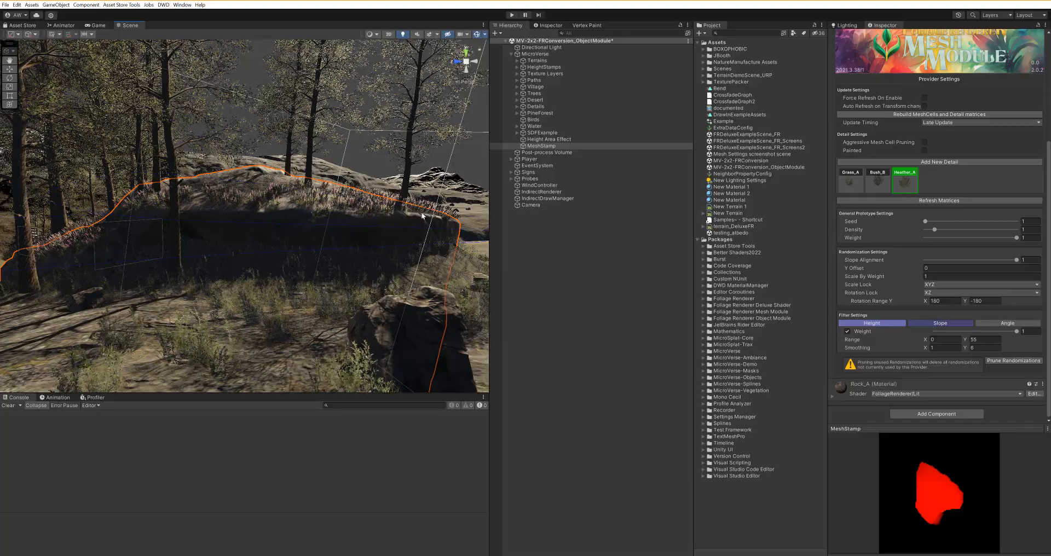
# Step: Inspect the heather around the rock and set Heather_A's Slope Alignment to about 0.585
pyautogui.keyDown('alt'); pyautogui.moveTo(329, 219); pyautogui.dragTo(185, 308); pyautogui.keyUp('alt')
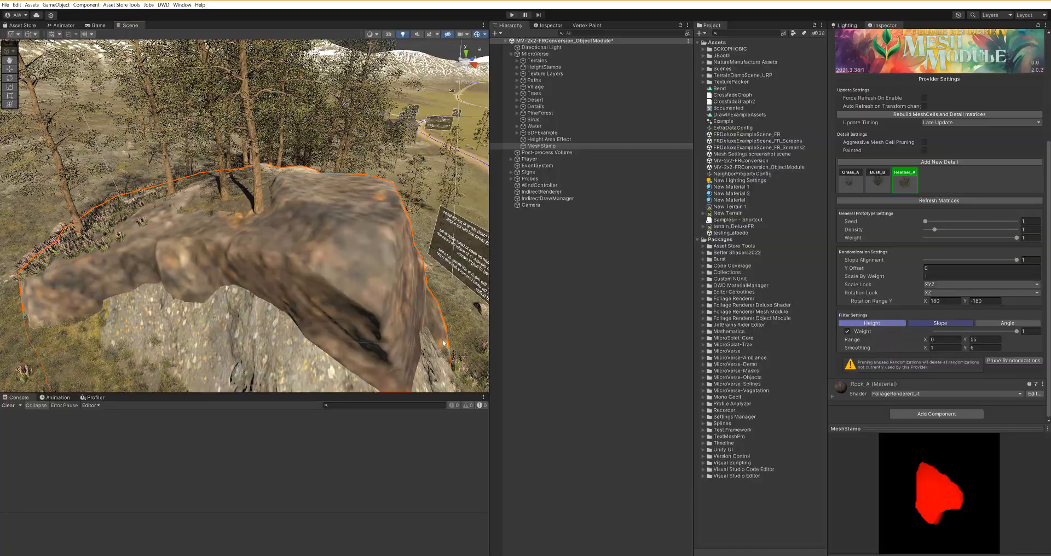
pyautogui.keyDown('alt'); pyautogui.moveTo(257, 293); pyautogui.dragTo(389, 265); pyautogui.keyUp('alt')
pyautogui.moveTo(390, 264); pyautogui.dragTo(334, 301, button='right')
pyautogui.moveTo(335, 298); pyautogui.dragTo(298, 268, button='middle')
pyautogui.scroll(-4, 362, 224)
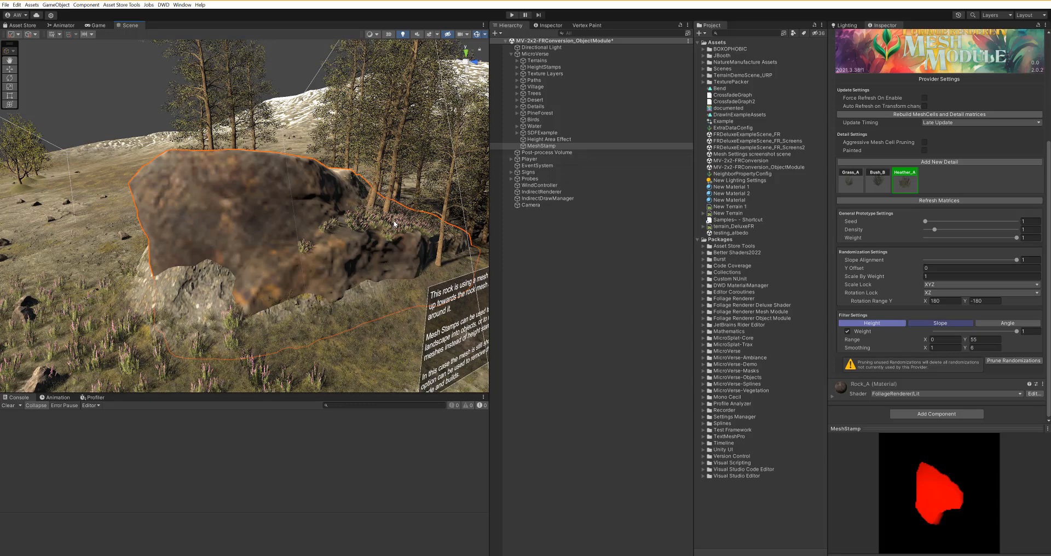
pyautogui.moveTo(999, 260); pyautogui.dragTo(978, 260)
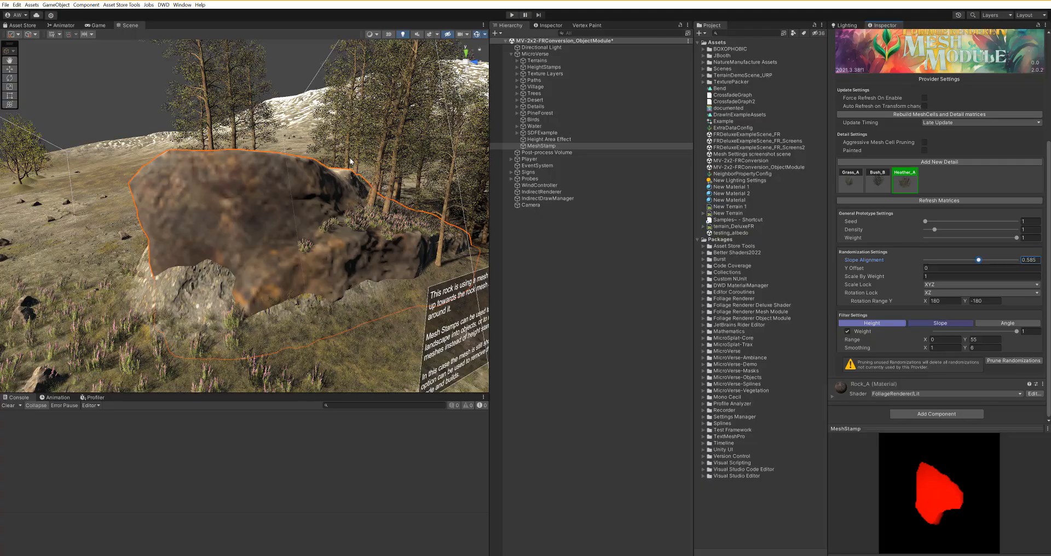
pyautogui.keyDown('alt'); pyautogui.moveTo(372, 190); pyautogui.dragTo(141, 185); pyautogui.keyUp('alt')
pyautogui.moveTo(140, 185); pyautogui.dragTo(268, 131, button='right')
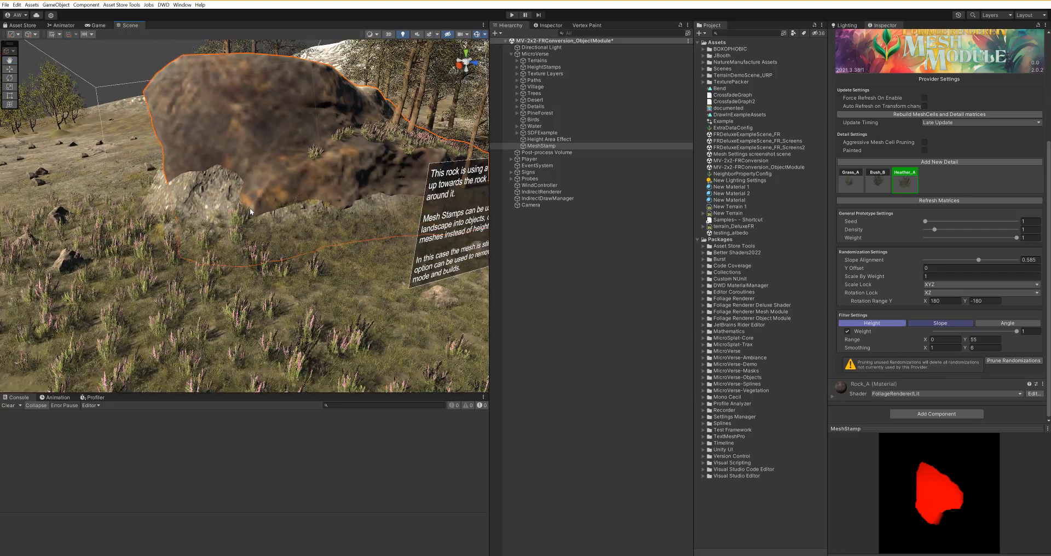
# Step: In IndirectDrawManager's Detail Draw Settings, enable Custom Draw Options for Heather_A and set its Distance Mode to Manual
pyautogui.click(557, 199)
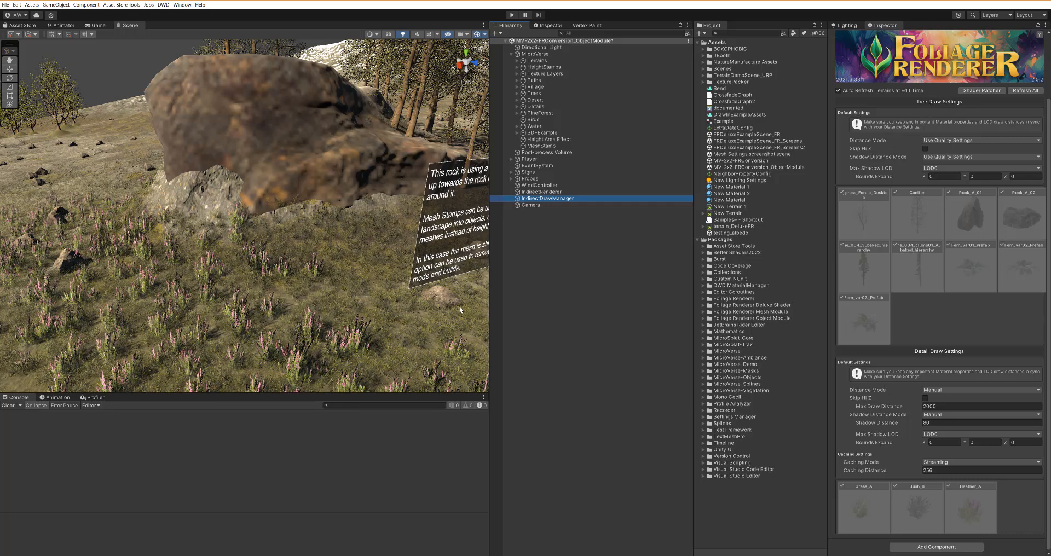
pyautogui.click(938, 102)
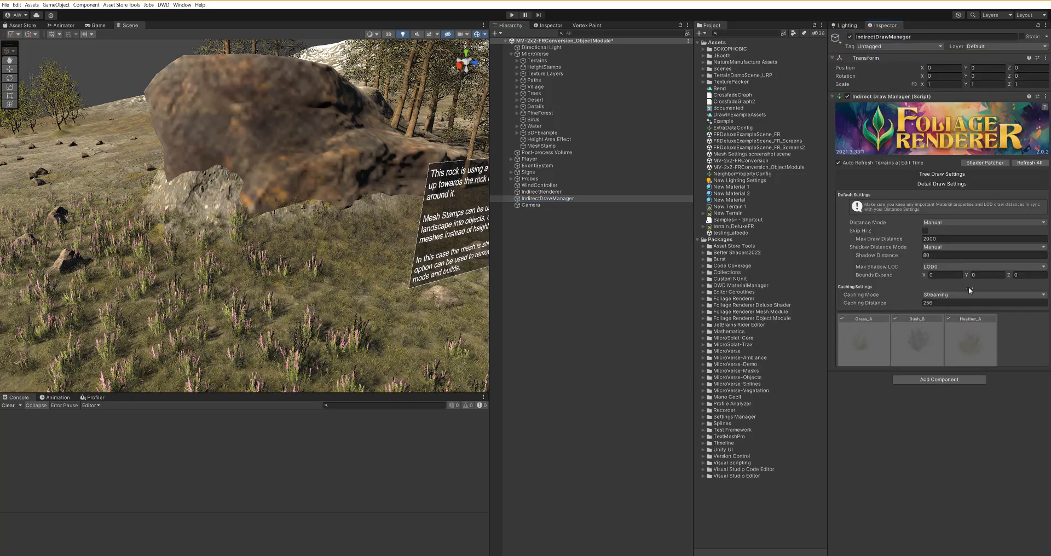
pyautogui.click(965, 321)
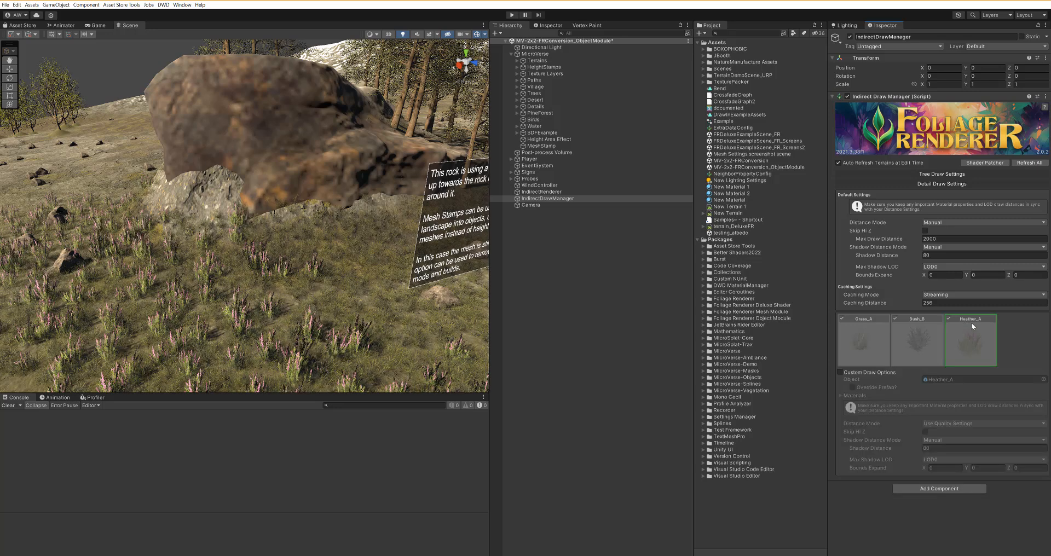
pyautogui.click(841, 372)
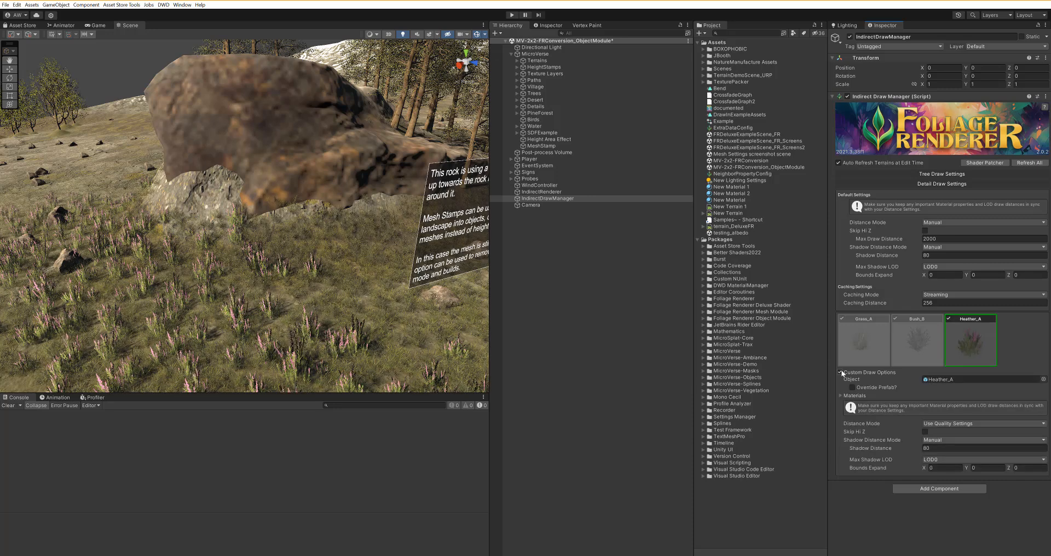
pyautogui.click(949, 425)
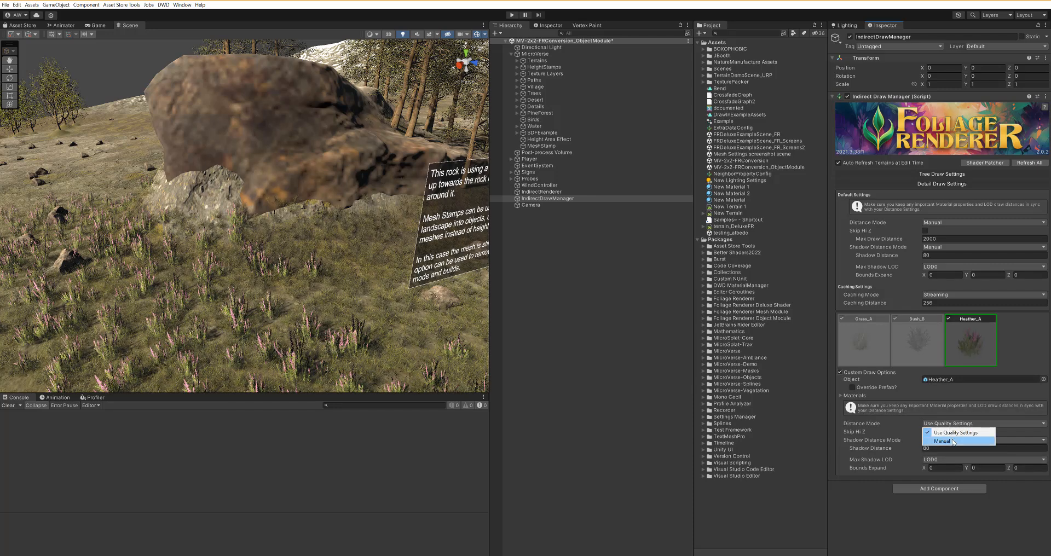
pyautogui.click(951, 435)
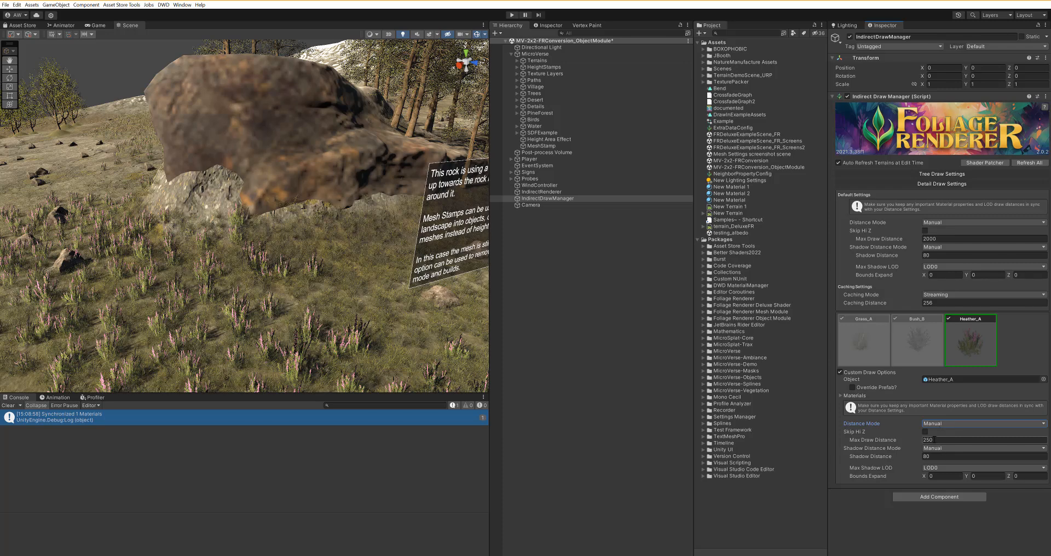
# Step: Set Heather_A's Max Draw Distance to 30 and refresh the matrices of MeshStamp's Mesh Detail Provider
pyautogui.click(947, 440)
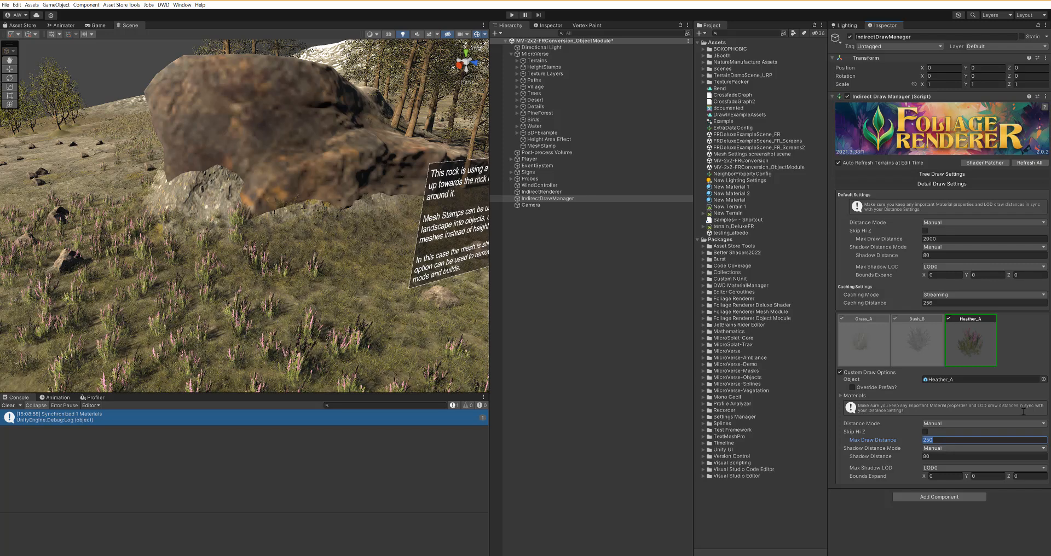
pyautogui.write('3')
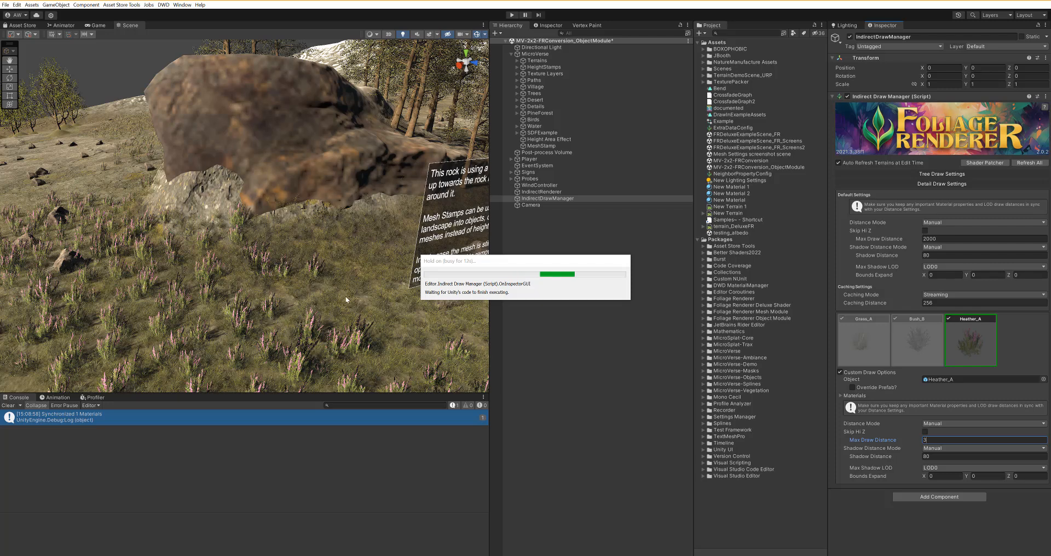
pyautogui.write('0')
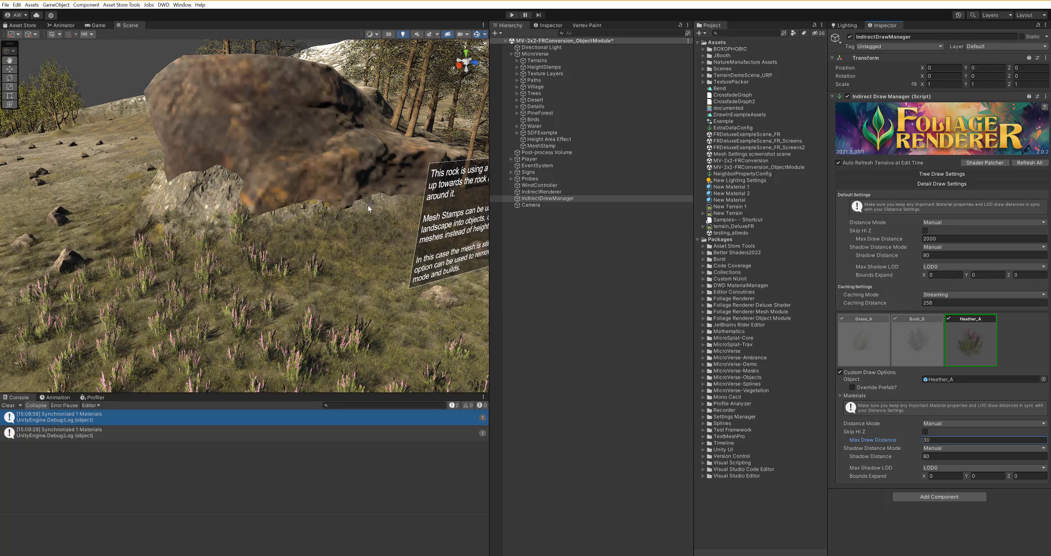
pyautogui.click(542, 145)
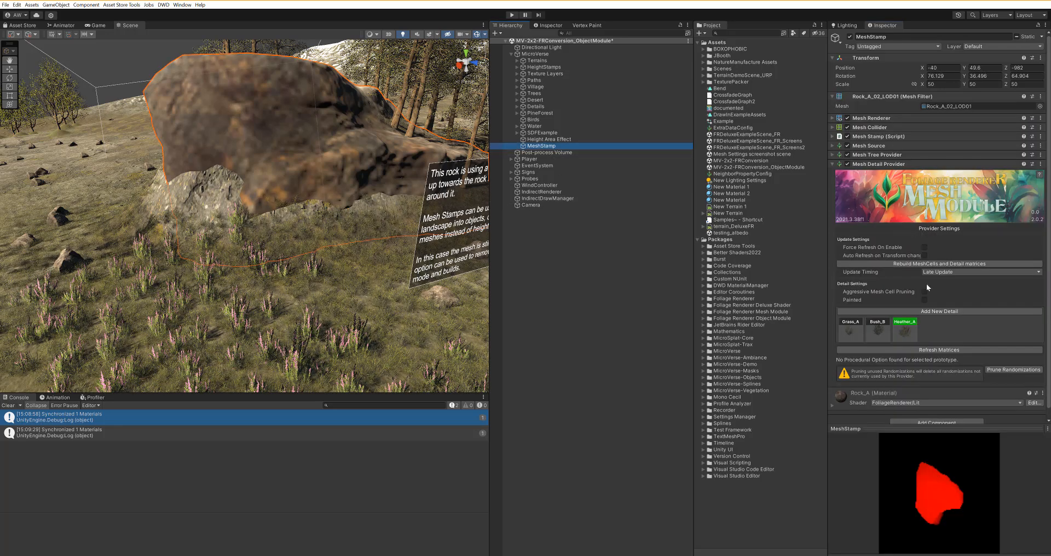
pyautogui.click(943, 350)
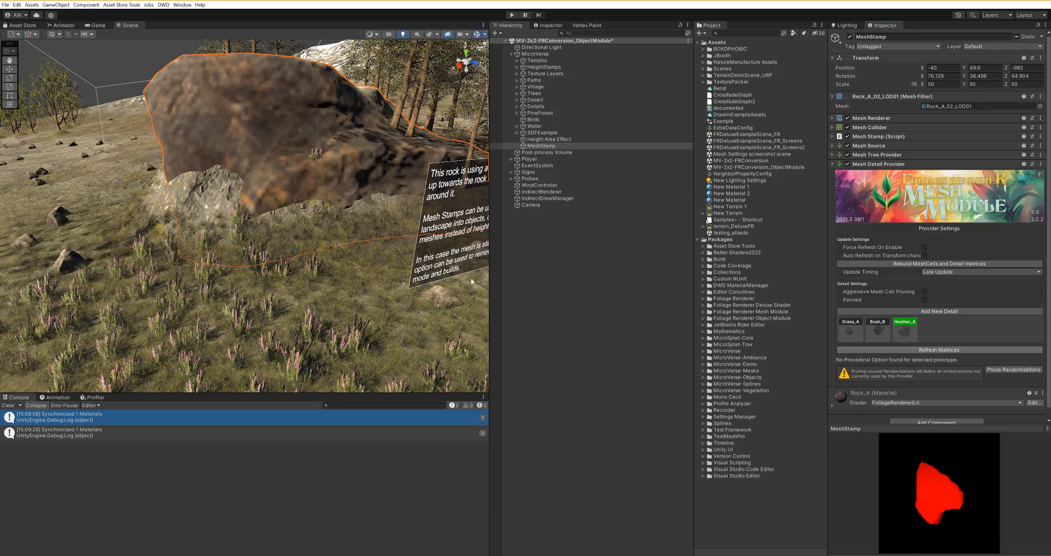
# Step: Examine the heather on the rock and surrounding terrain from near and far to check its draw distance
pyautogui.moveTo(370, 168); pyautogui.dragTo(310, 241, button='middle')
pyautogui.scroll(3, 337, 274)
pyautogui.scroll(2, 422, 306)
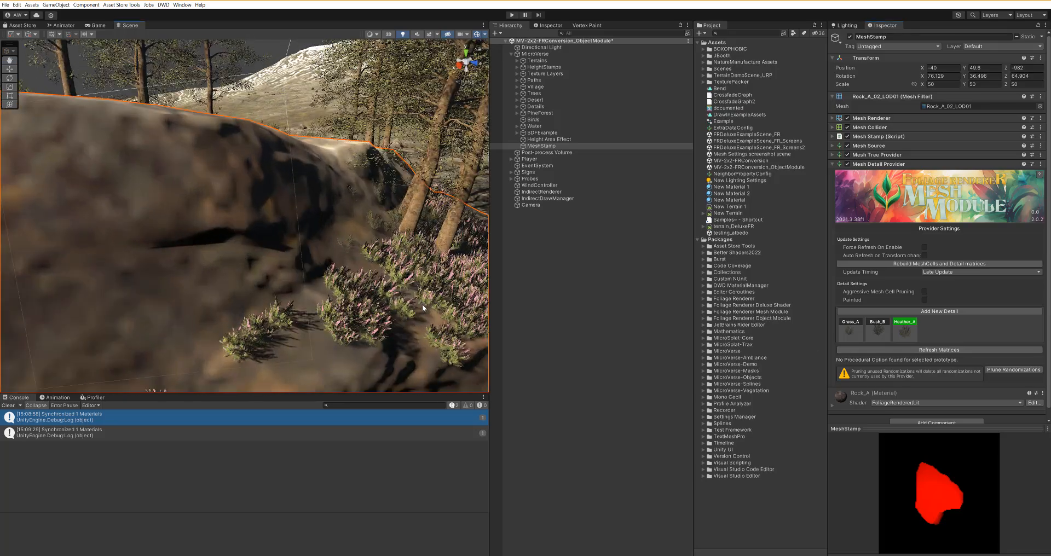
pyautogui.scroll(-6, 422, 306)
pyautogui.scroll(4, 272, 346)
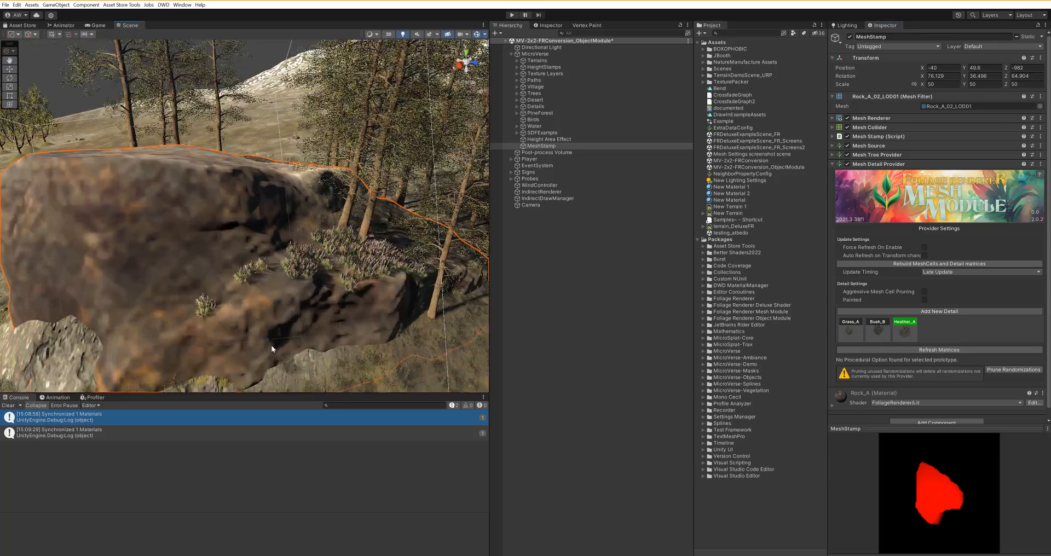
pyautogui.scroll(-5, 271, 345)
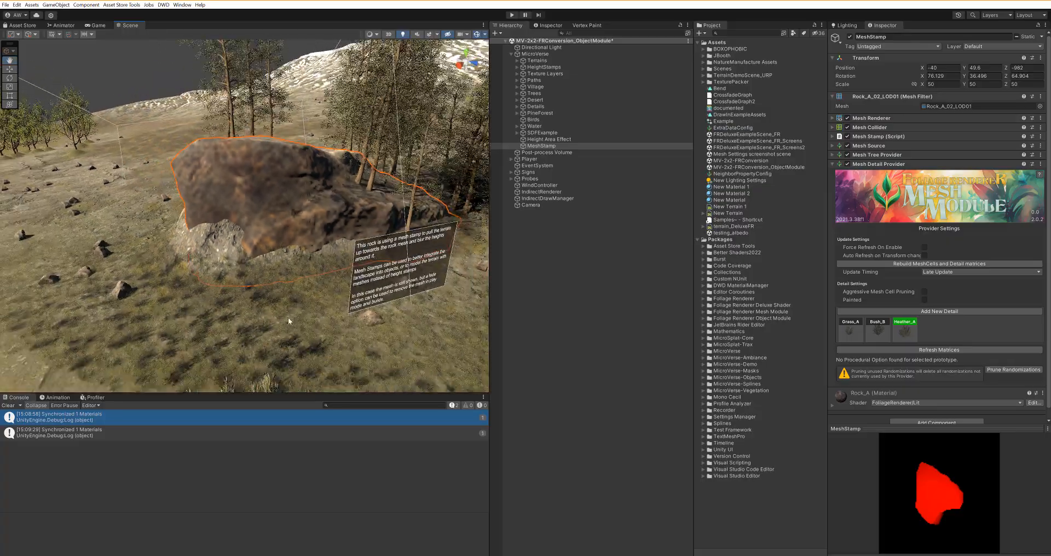
pyautogui.scroll(-4, 288, 317)
pyautogui.moveTo(281, 361); pyautogui.dragTo(316, 230, button='middle')
pyautogui.scroll(-4, 291, 238)
pyautogui.scroll(3, 334, 180)
pyautogui.moveTo(340, 159); pyautogui.dragTo(218, 229, button='middle')
pyautogui.scroll(5, 219, 230)
pyautogui.moveTo(164, 266); pyautogui.dragTo(333, 306, button='middle')
pyautogui.scroll(5, 378, 202)
pyautogui.moveTo(405, 184); pyautogui.dragTo(328, 323, button='middle')
pyautogui.scroll(3, 321, 314)
pyautogui.scroll(3, 376, 245)
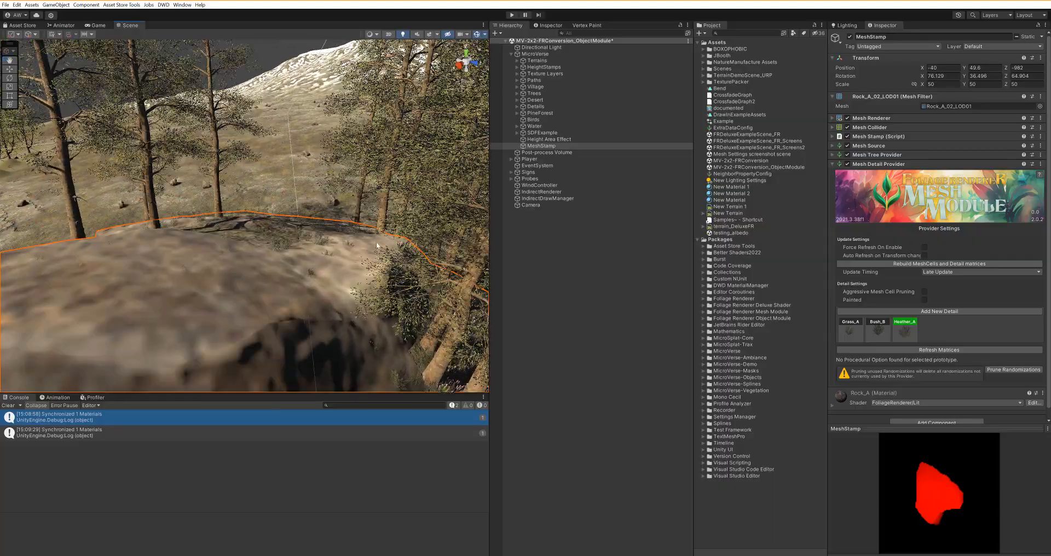
# Step: Examine the heather on the MeshStamp rock's ledges and the grass at its base from several angles and distances
pyautogui.scroll(3, 339, 270)
pyautogui.scroll(2, 307, 271)
pyautogui.moveTo(307, 271); pyautogui.dragTo(381, 114, button='right')
pyautogui.press('w')
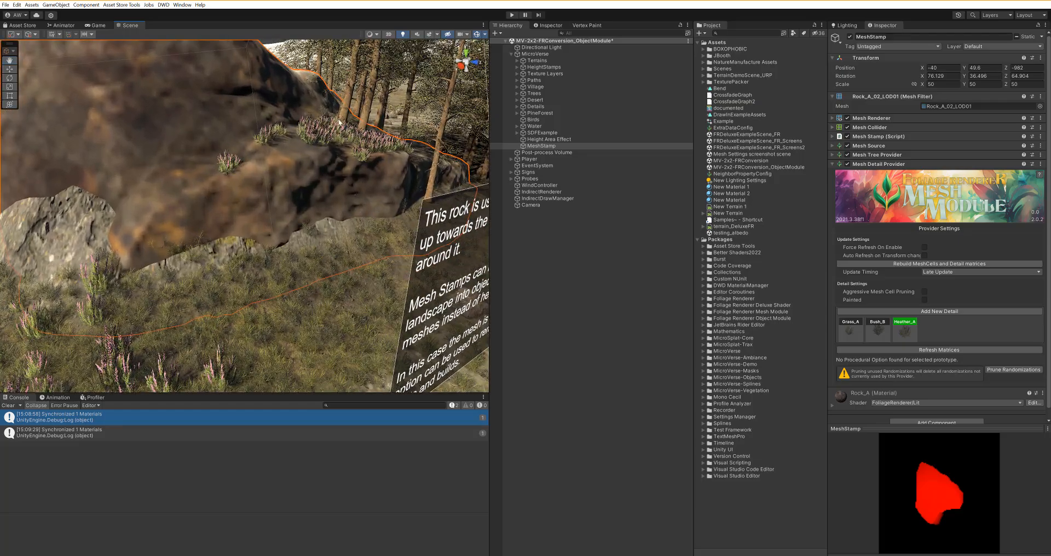
pyautogui.moveTo(376, 148); pyautogui.dragTo(179, 67, button='right')
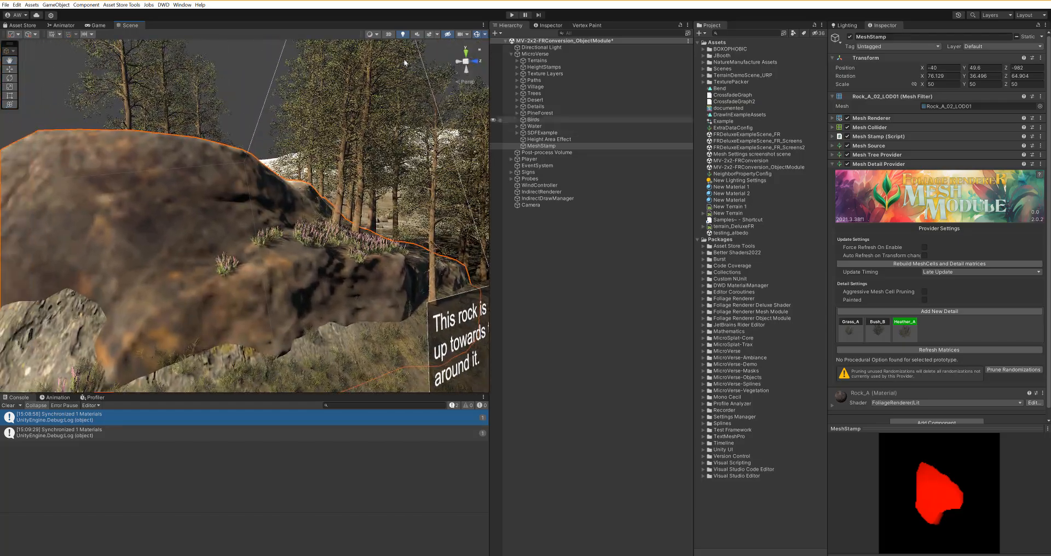
pyautogui.moveTo(404, 63); pyautogui.dragTo(314, 292, button='right')
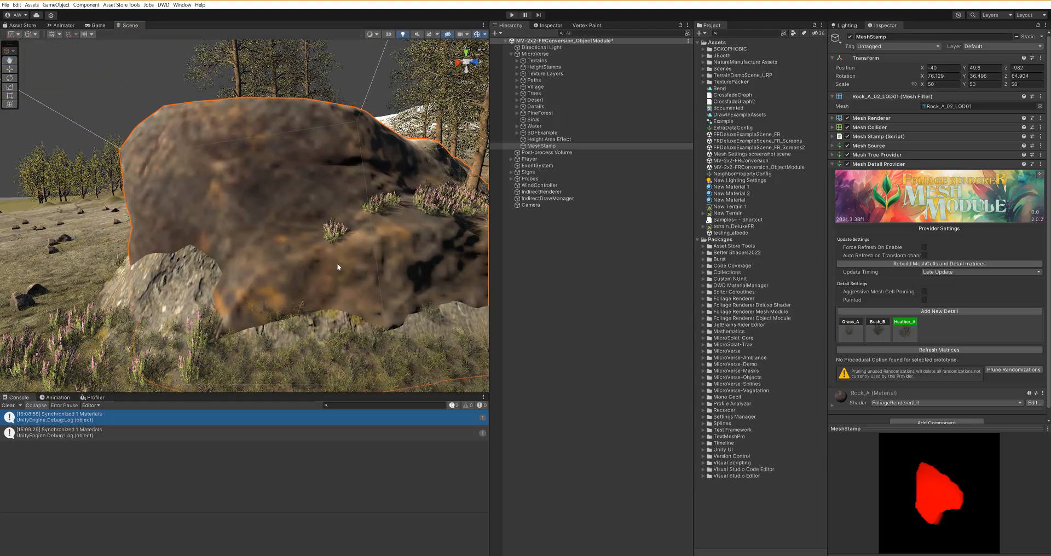
pyautogui.scroll(-3, 375, 257)
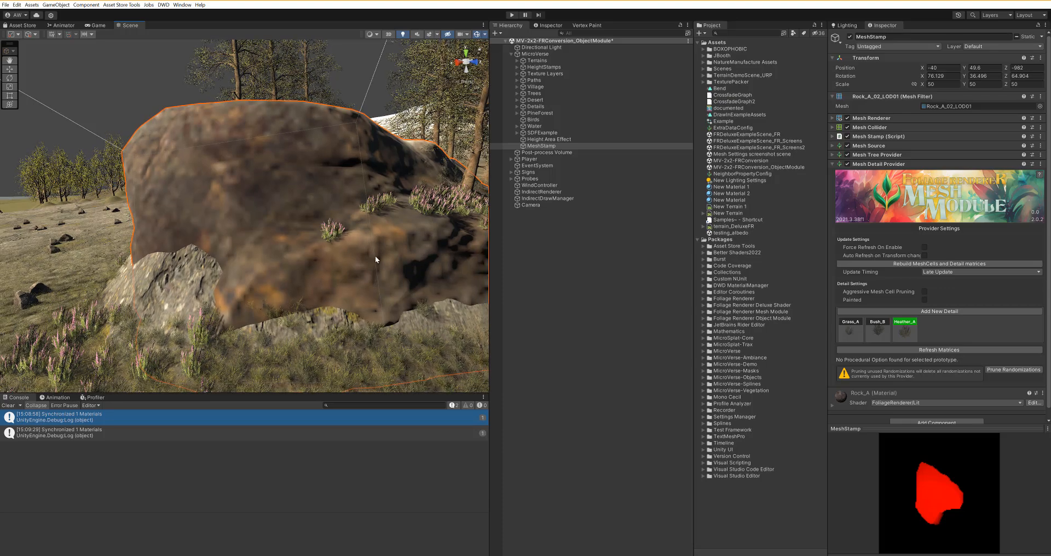
pyautogui.scroll(-5, 342, 332)
pyautogui.scroll(5, 323, 331)
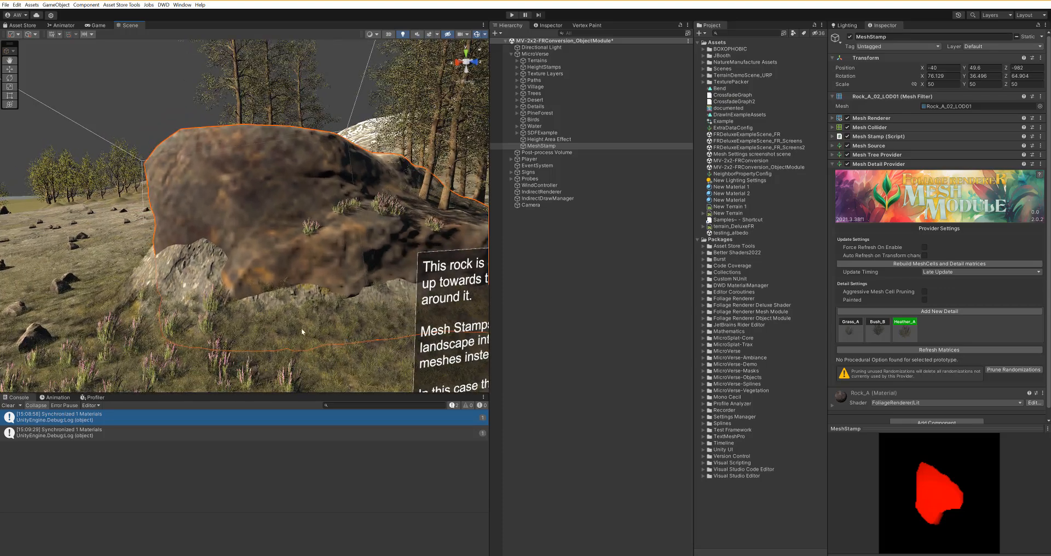
pyautogui.moveTo(278, 329); pyautogui.dragTo(356, 313, button='right')
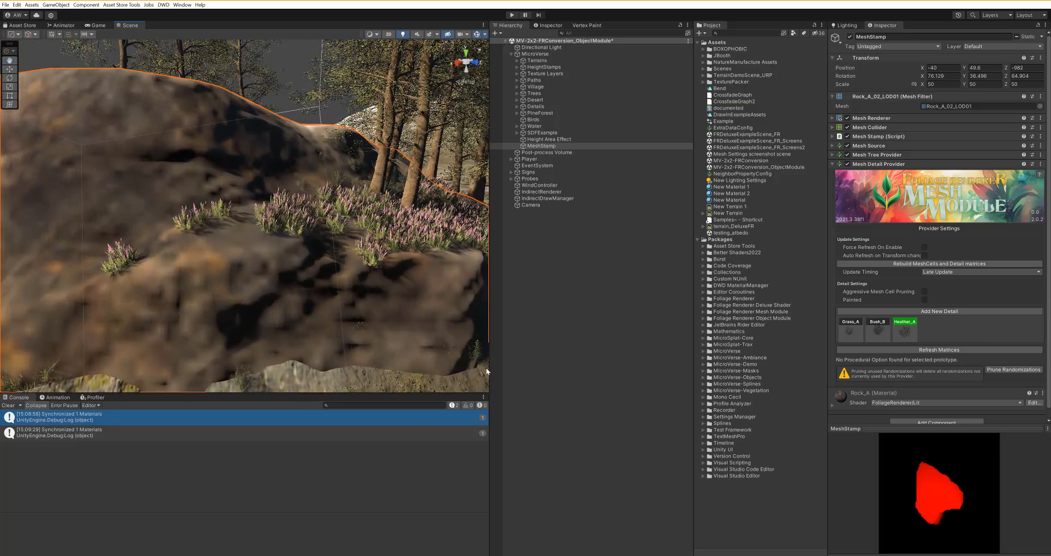